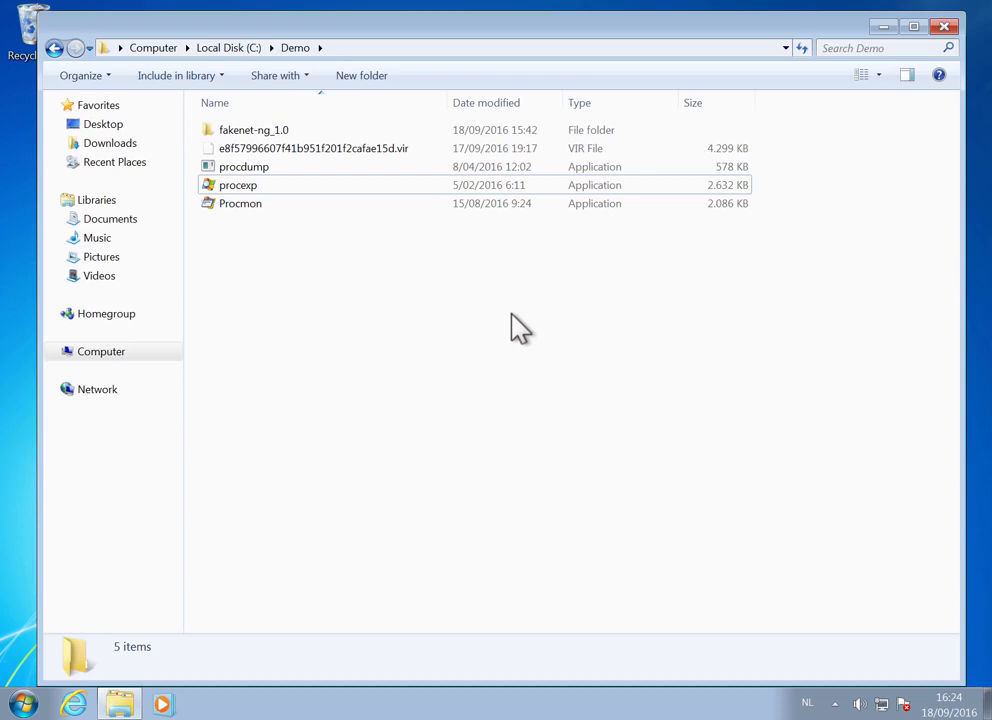
# - Duplicate the .vir malware sample within the Demo folder
pyautogui.click(381, 149)
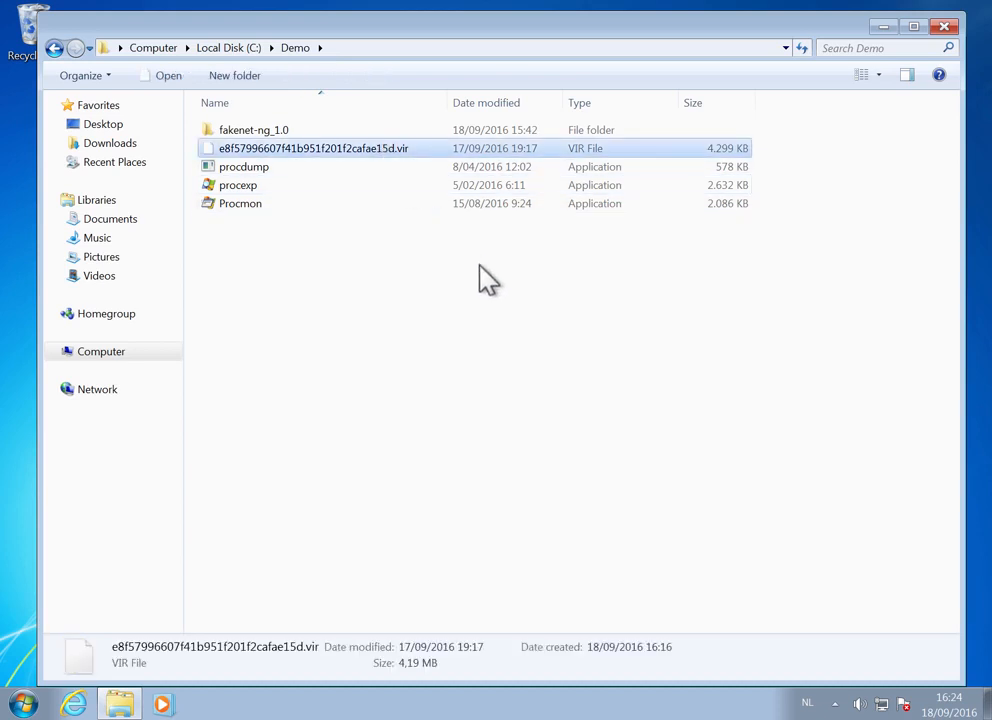
pyautogui.hotkey('ctrl', 'c')
pyautogui.hotkey('ctrl', 'v')
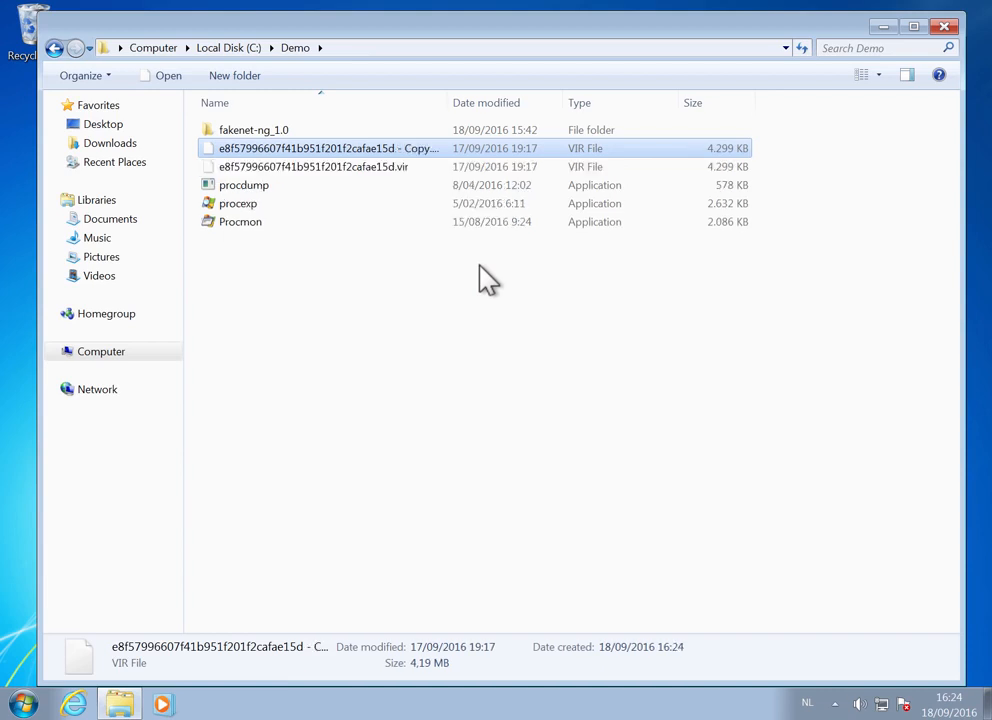
# - Rename the original .vir file as malware.exe, accepting the extension change
pyautogui.press('Down')
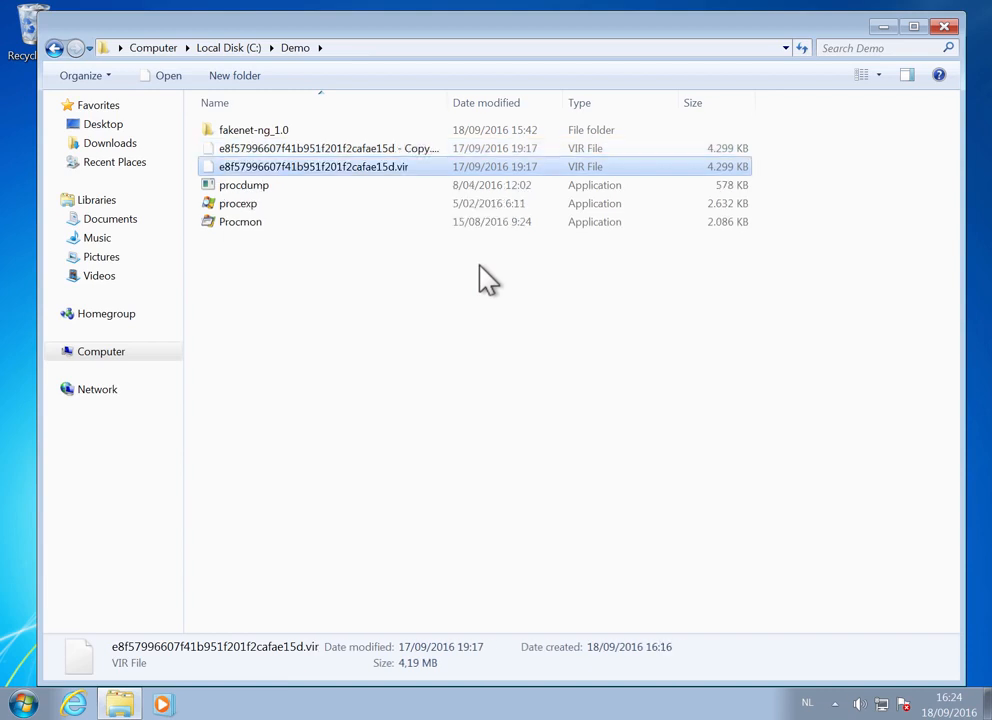
pyautogui.press('F2')
pyautogui.write('malware.exe')
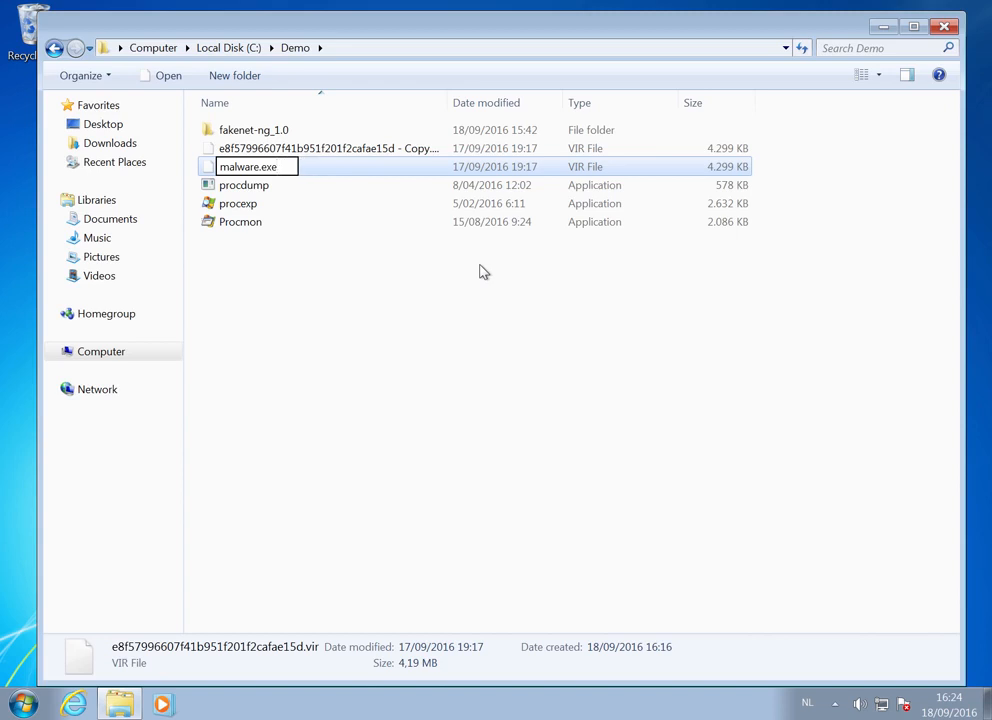
pyautogui.press('Return')
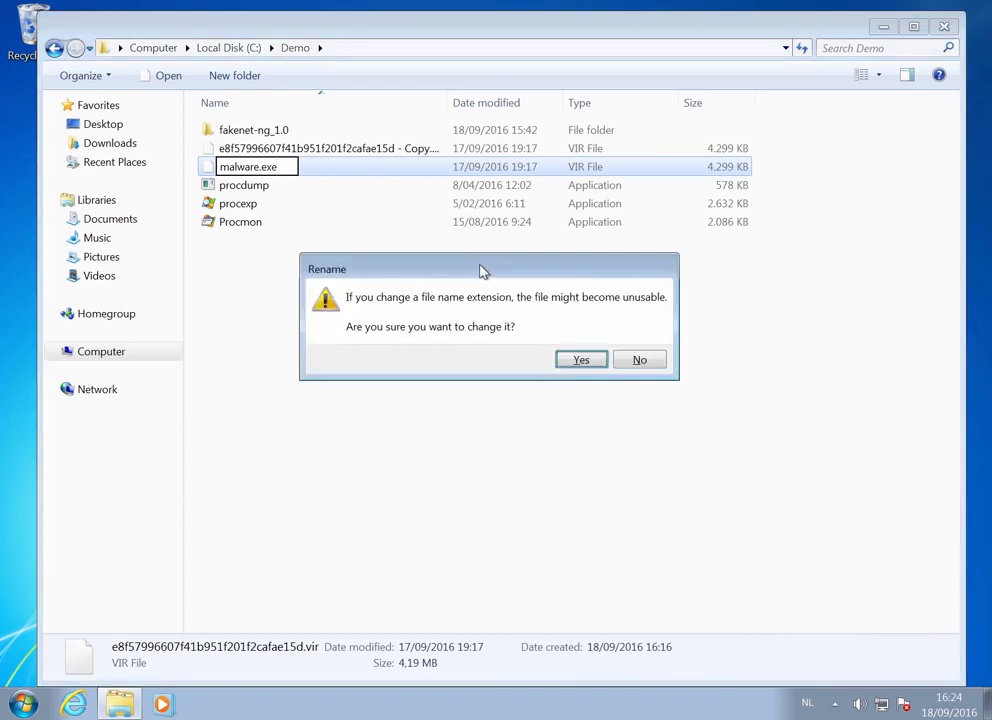
pyautogui.click(580, 360)
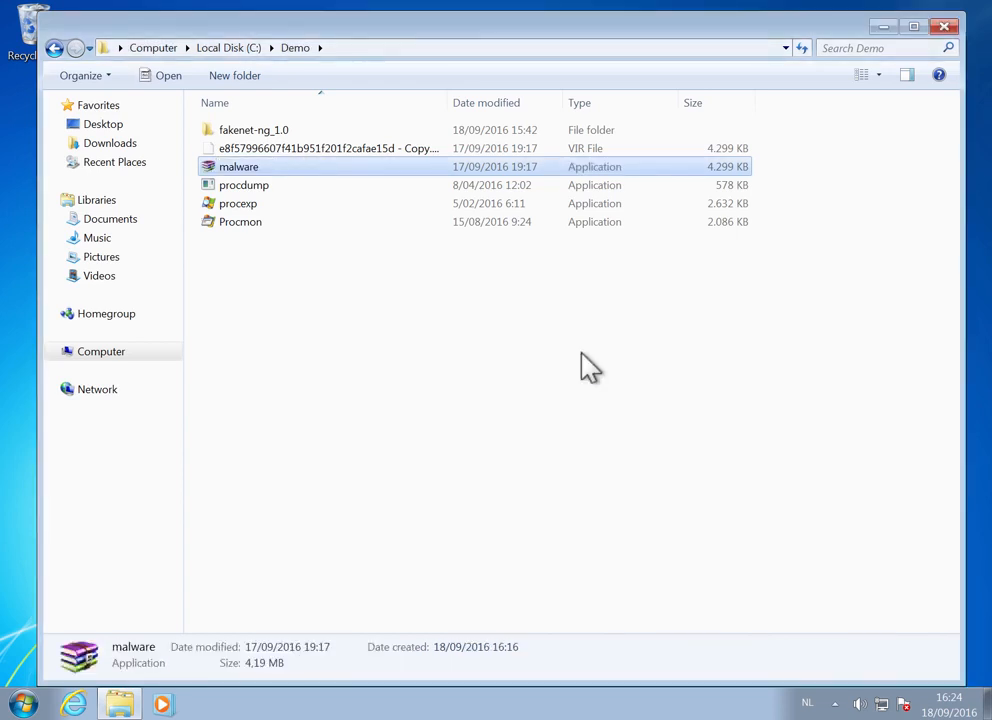
# - Run malware.exe, allow it to make changes to the computer, and move its Initialization window aside
pyautogui.doubleClick(251, 170)
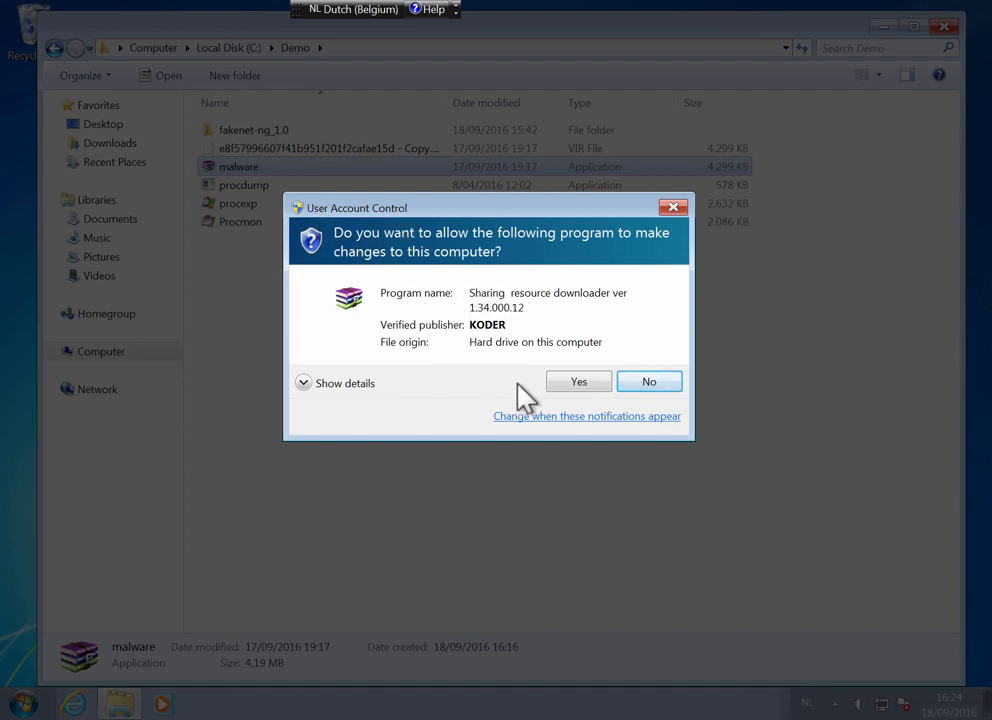
pyautogui.click(582, 386)
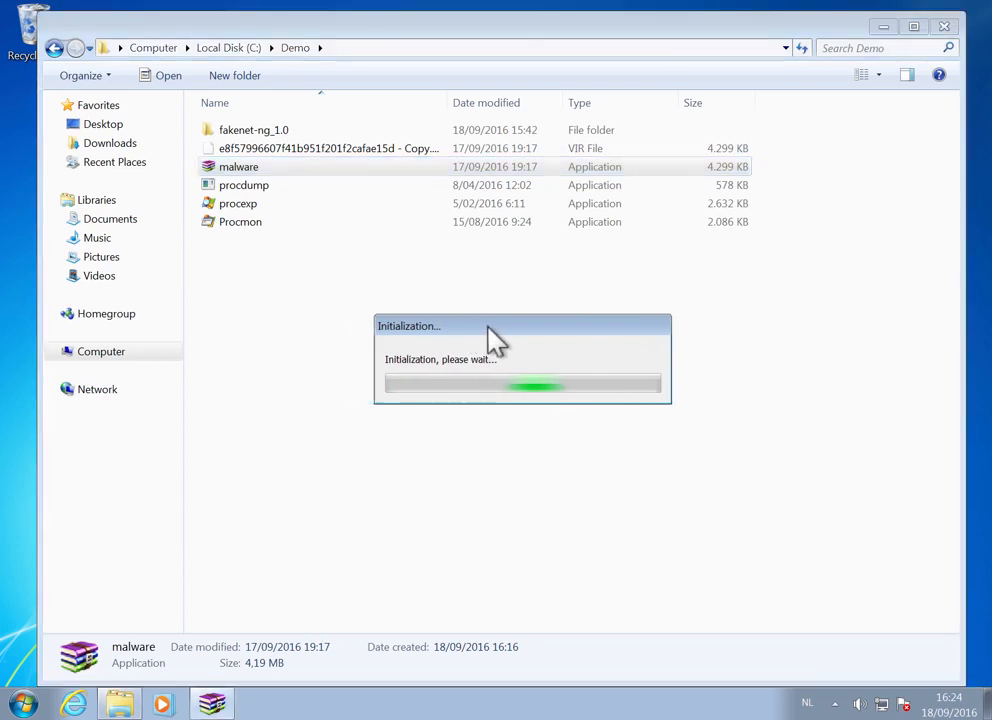
pyautogui.moveTo(487, 327); pyautogui.dragTo(737, 337)
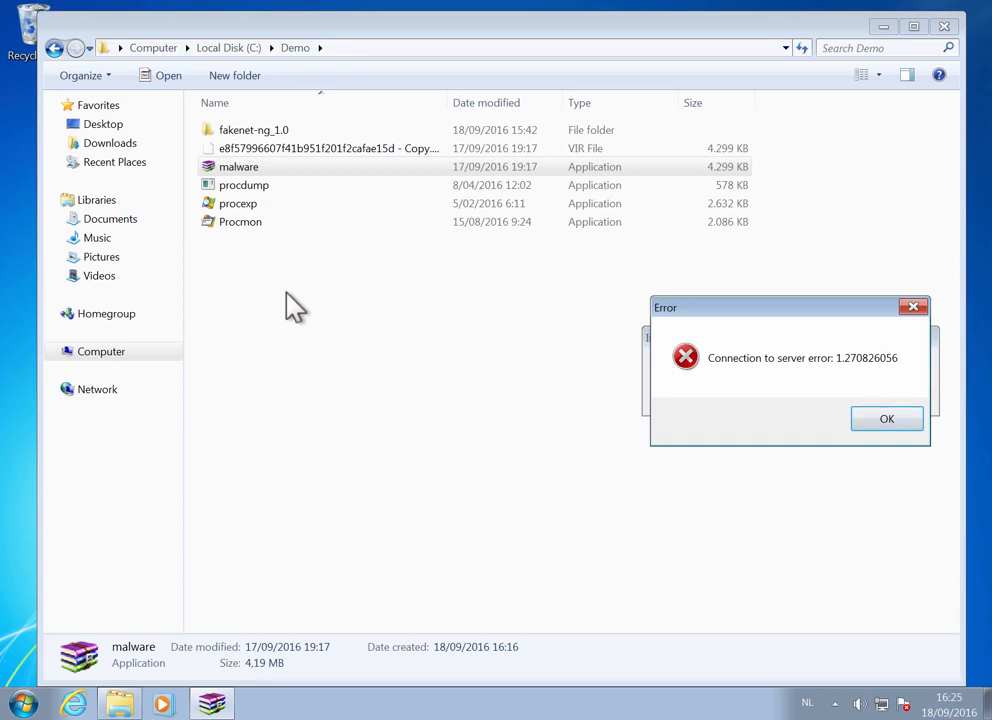
# - Run procexp as administrator and allow it to make changes to the computer
pyautogui.click(249, 205)
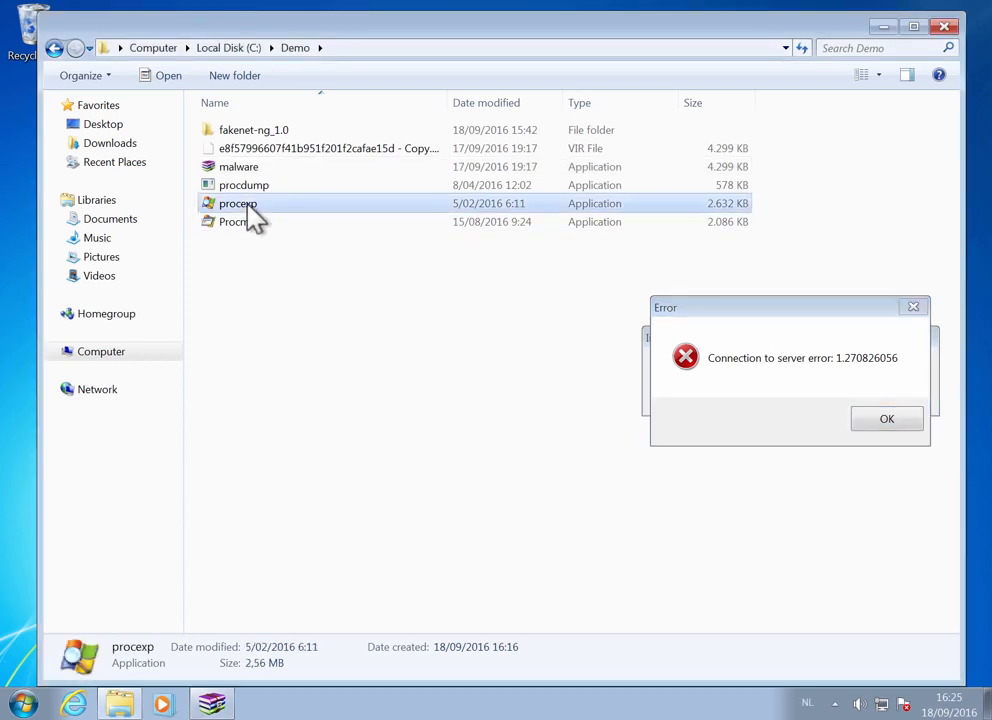
pyautogui.rightClick(249, 205)
pyautogui.click(290, 230)
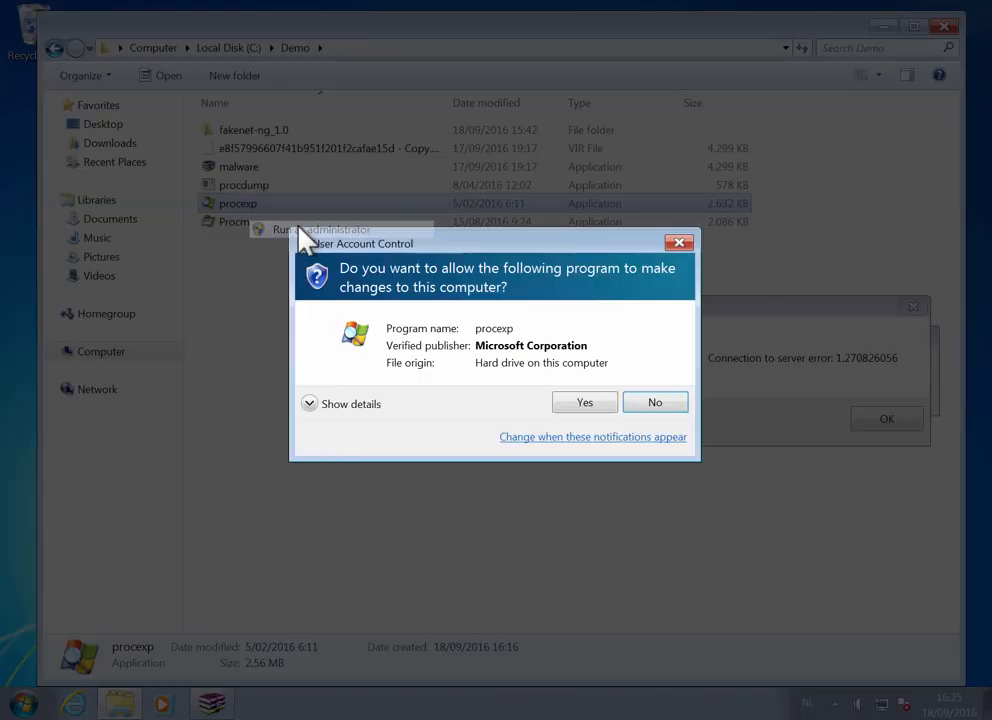
pyautogui.click(584, 404)
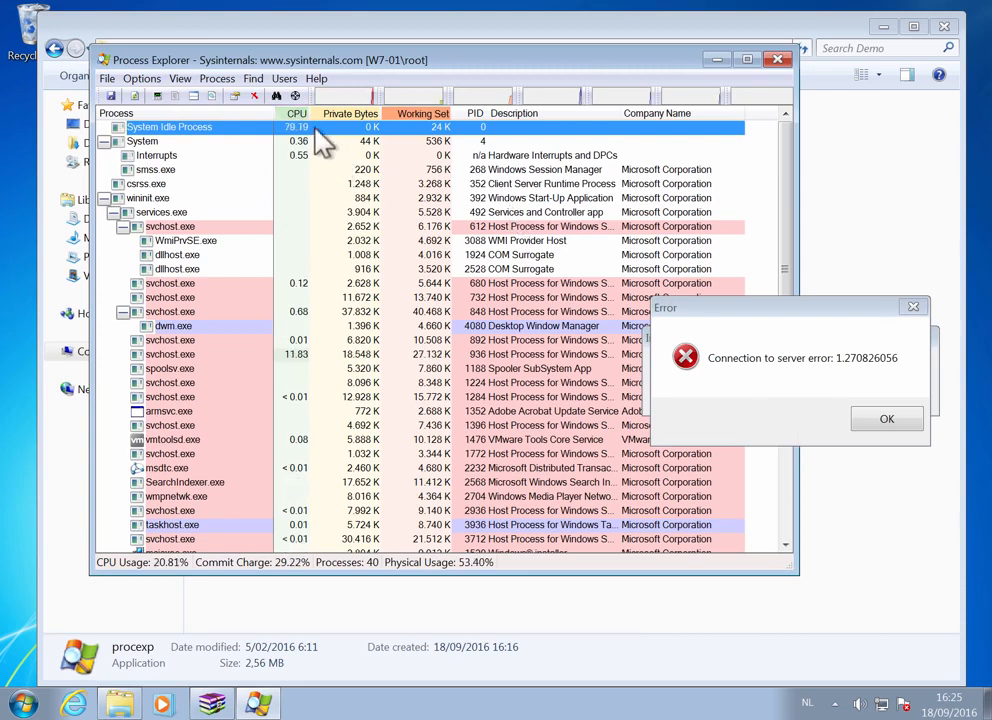
# - Identify the process owning the Error dialog with the window finder, open its properties and examine its image strings
pyautogui.moveTo(295, 95); pyautogui.dragTo(293, 97)
pyautogui.moveTo(479, 206); pyautogui.dragTo(759, 398)
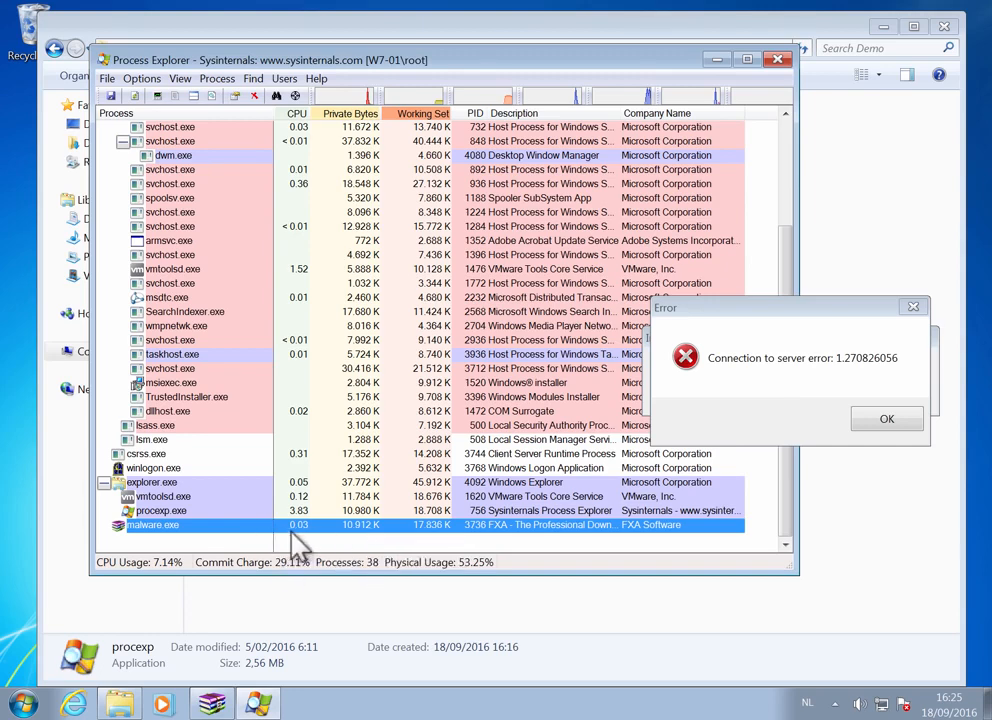
pyautogui.doubleClick(358, 528)
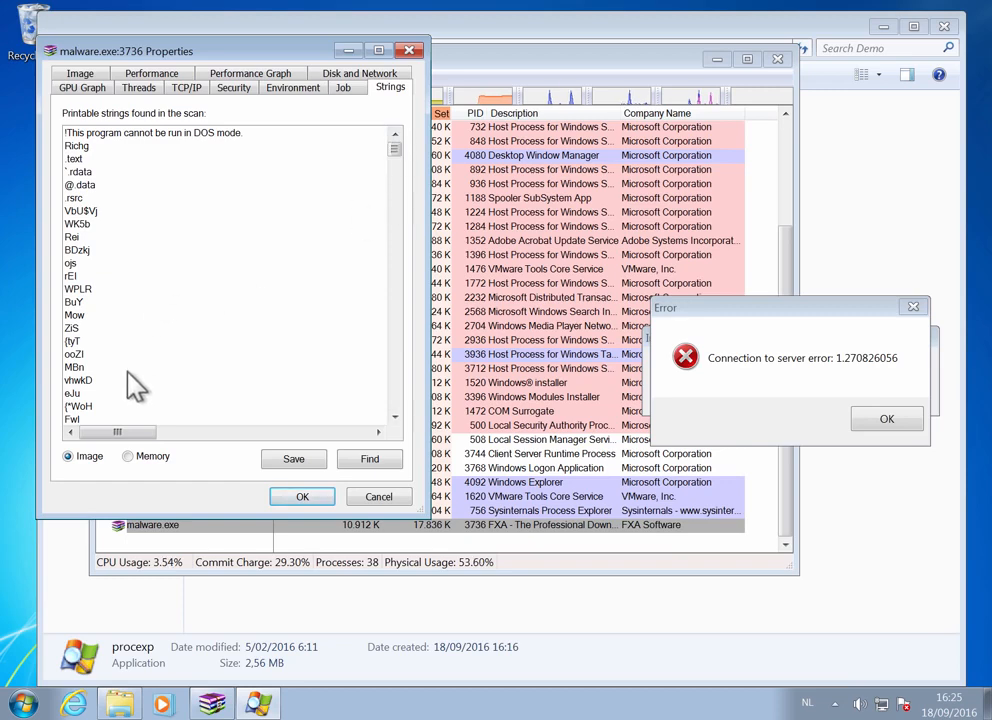
pyautogui.moveTo(396, 146); pyautogui.dragTo(174, 430)
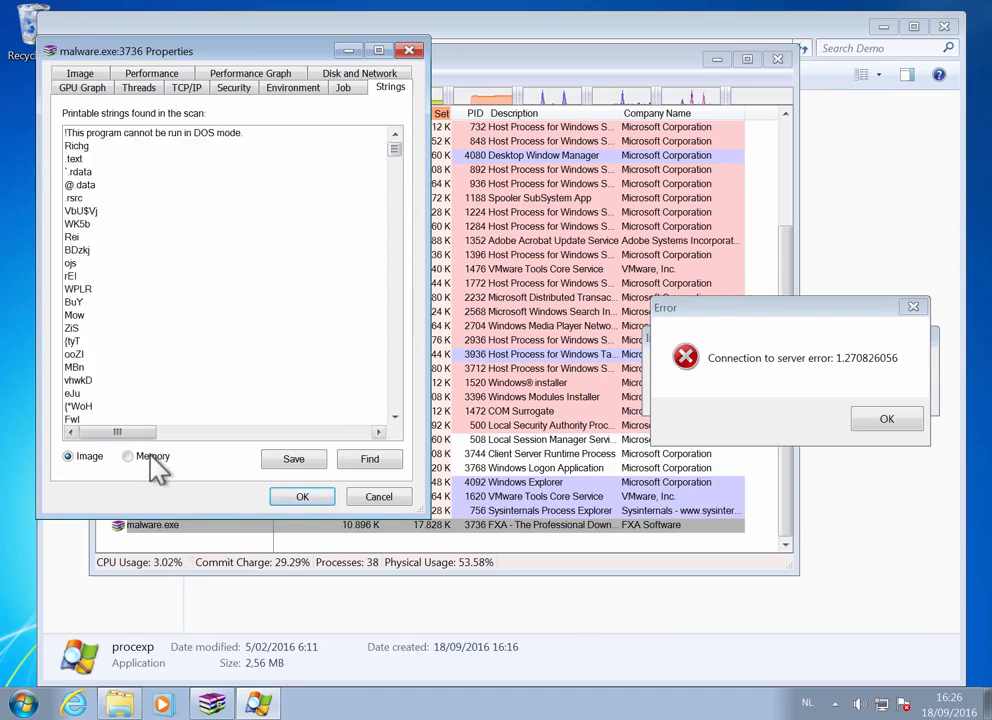
# - Switch to the process's memory strings, search them for ".ru" and examine the domain entries found there
pyautogui.click(151, 461)
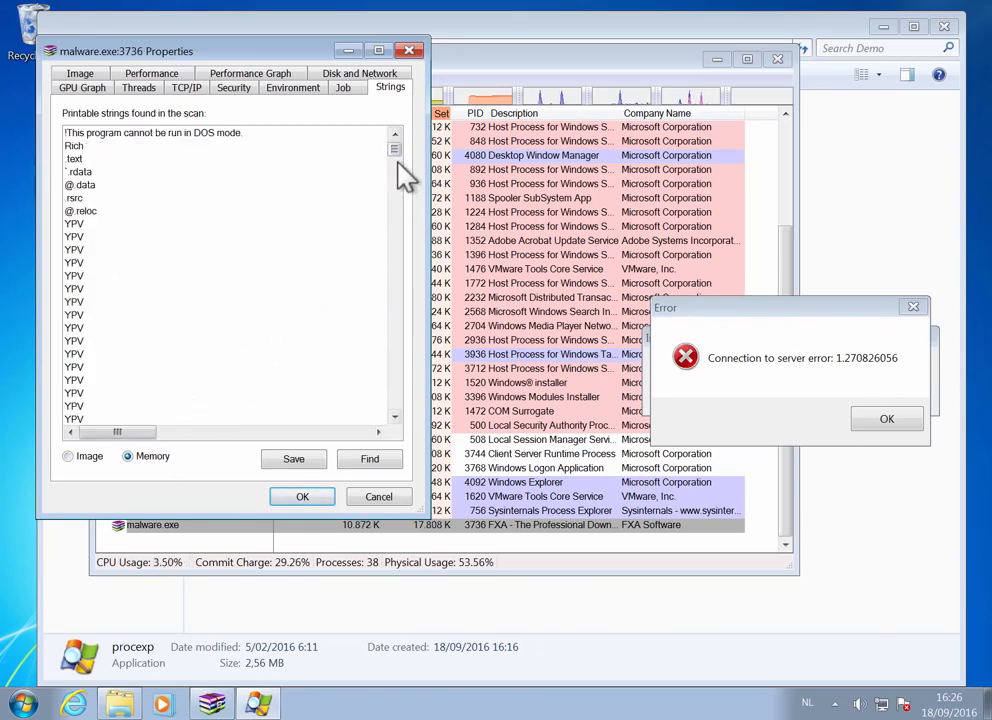
pyautogui.moveTo(396, 152); pyautogui.dragTo(397, 318)
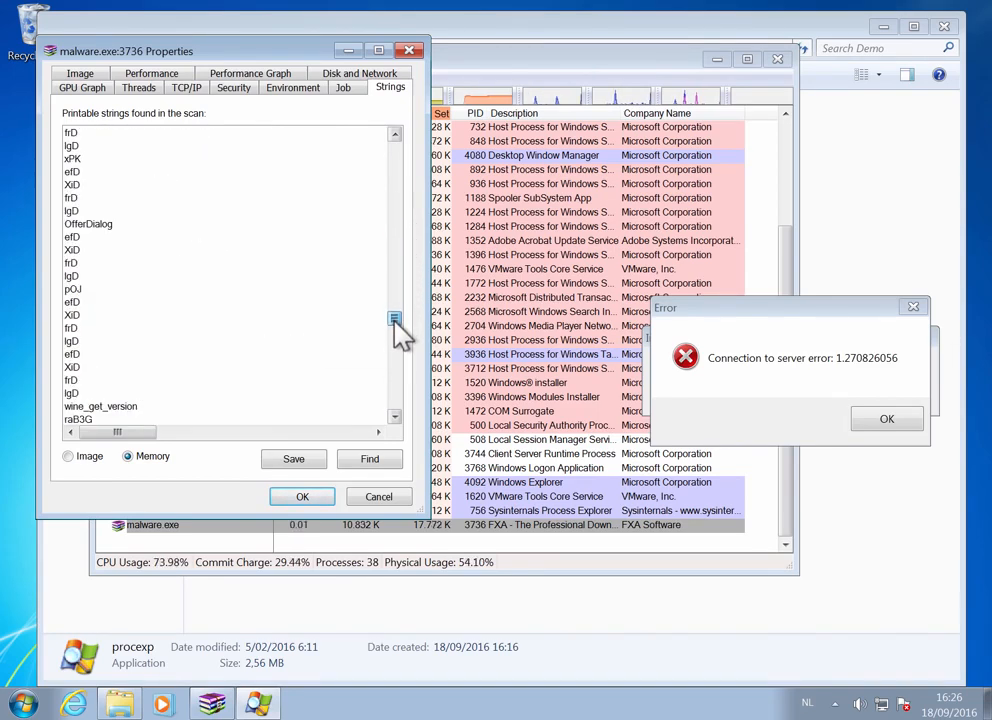
pyautogui.click(372, 460)
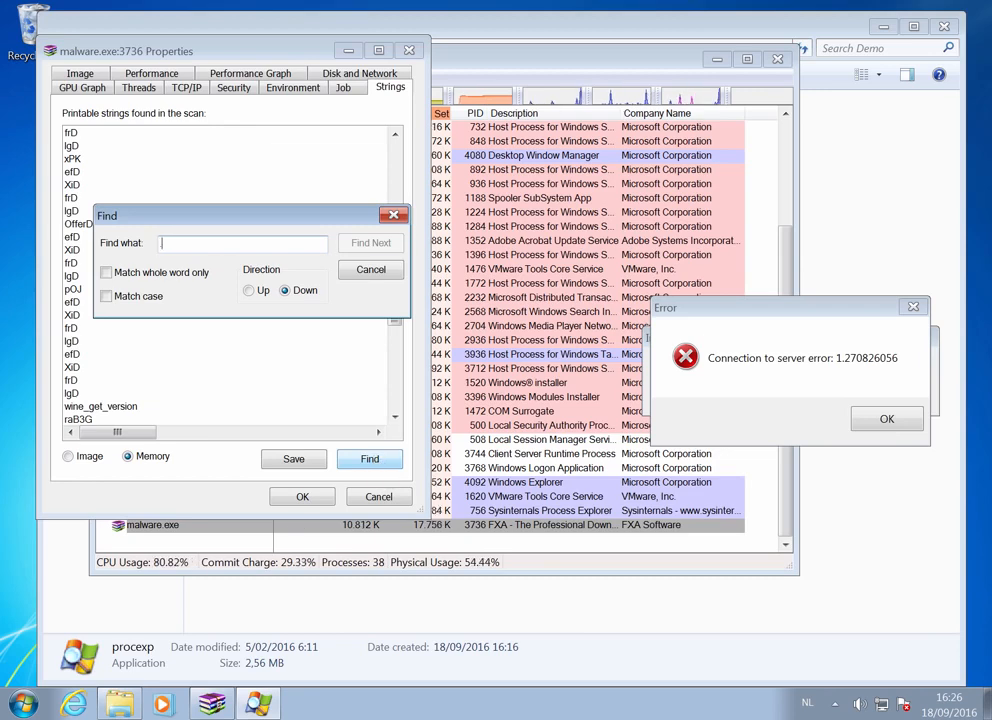
pyautogui.write('.ru')
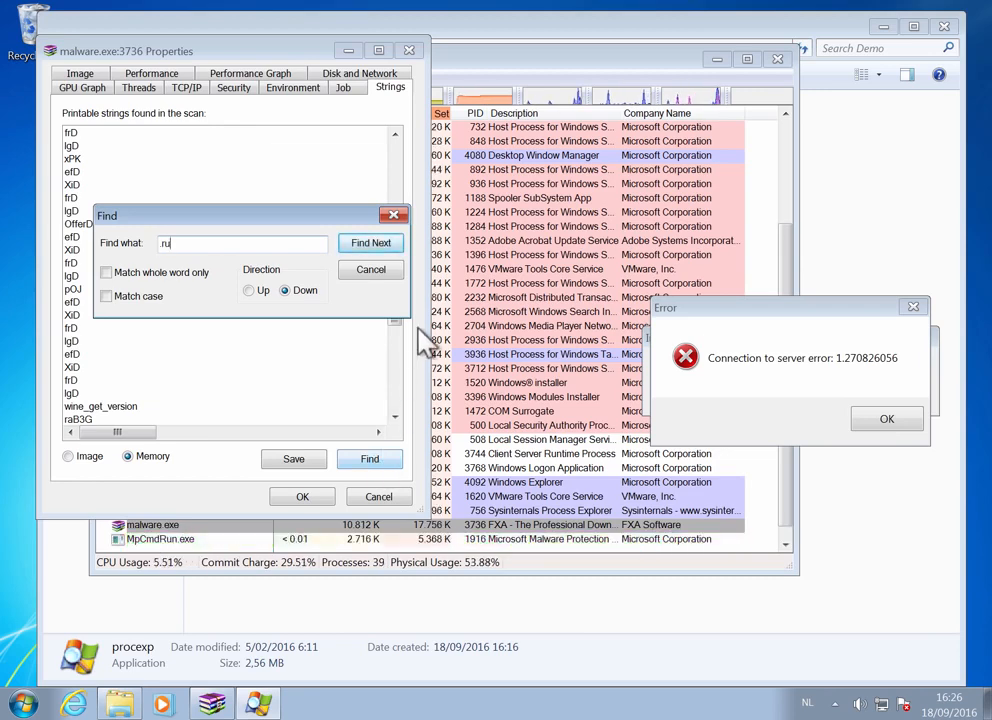
pyautogui.click(372, 244)
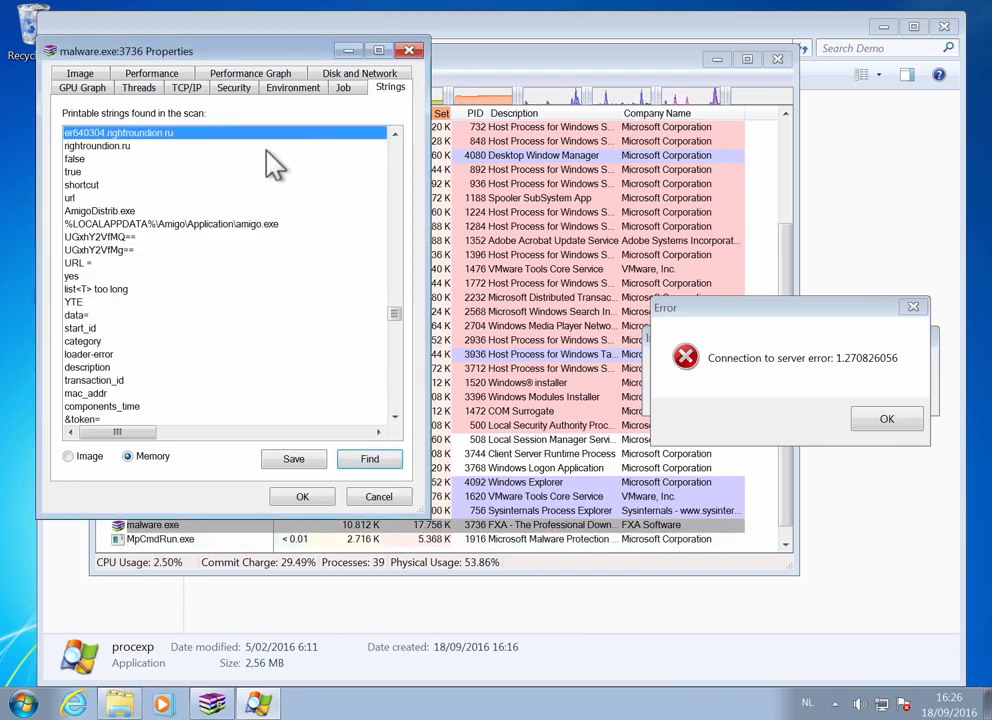
pyautogui.click(395, 133)
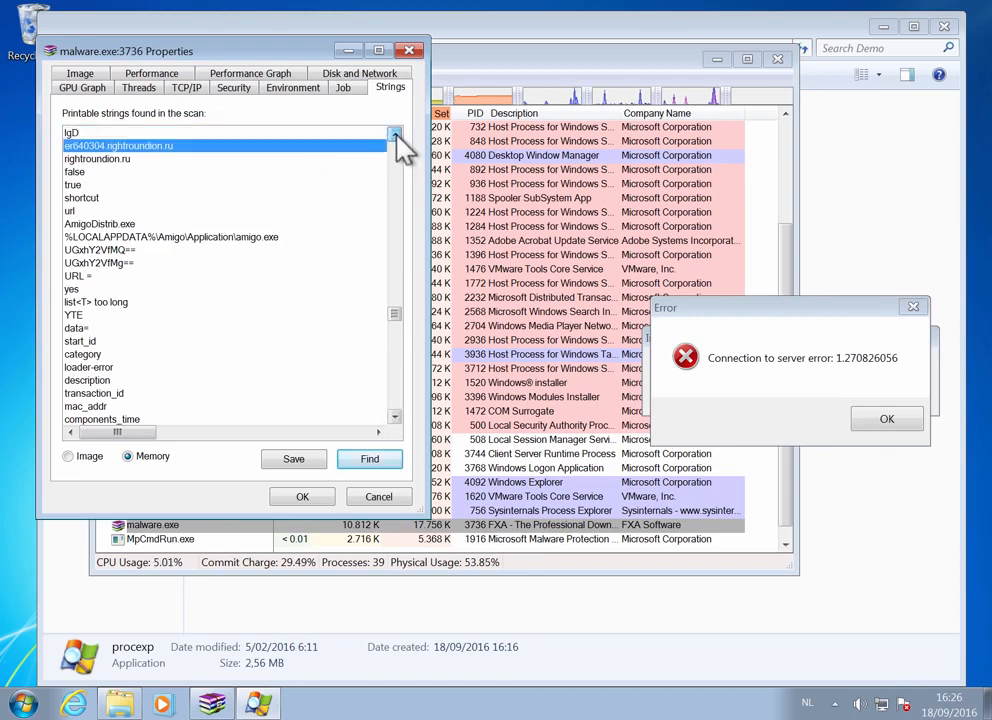
pyautogui.click(122, 161)
pyautogui.click(154, 147)
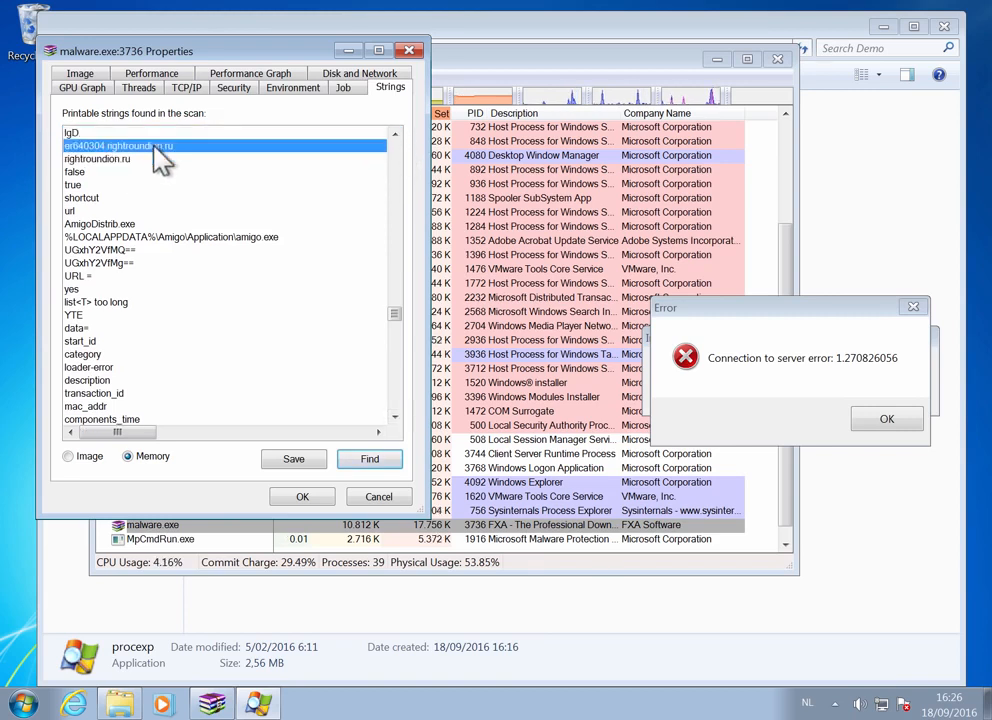
# - Search the strings of the process's on-disk image for every occurrence of ".ru", and close the search
pyautogui.click(88, 458)
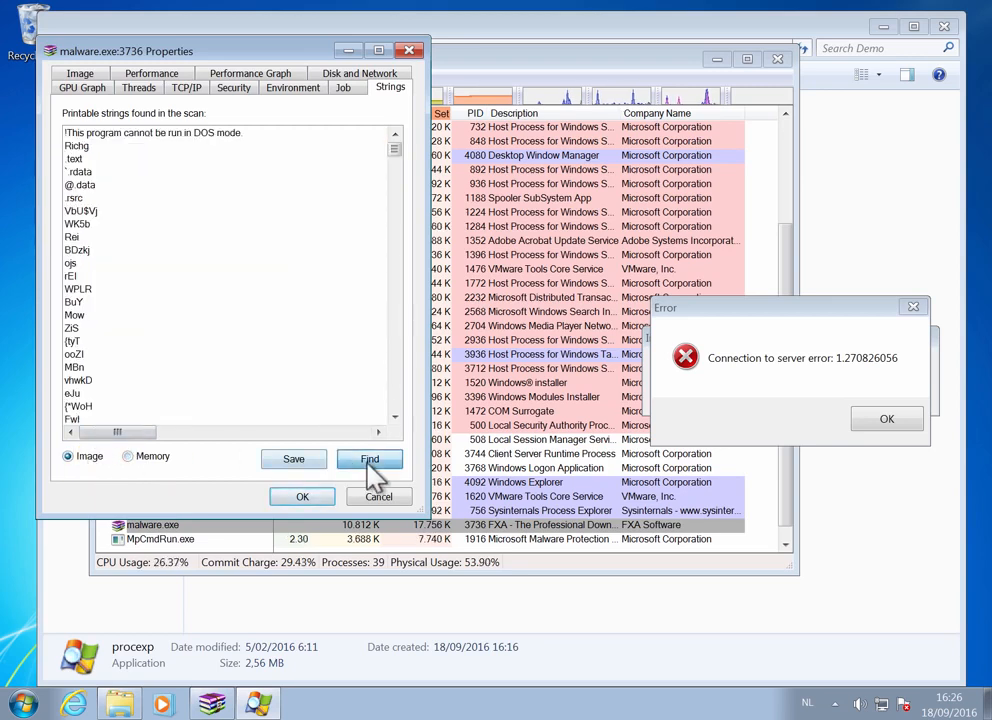
pyautogui.click(369, 460)
pyautogui.click(372, 246)
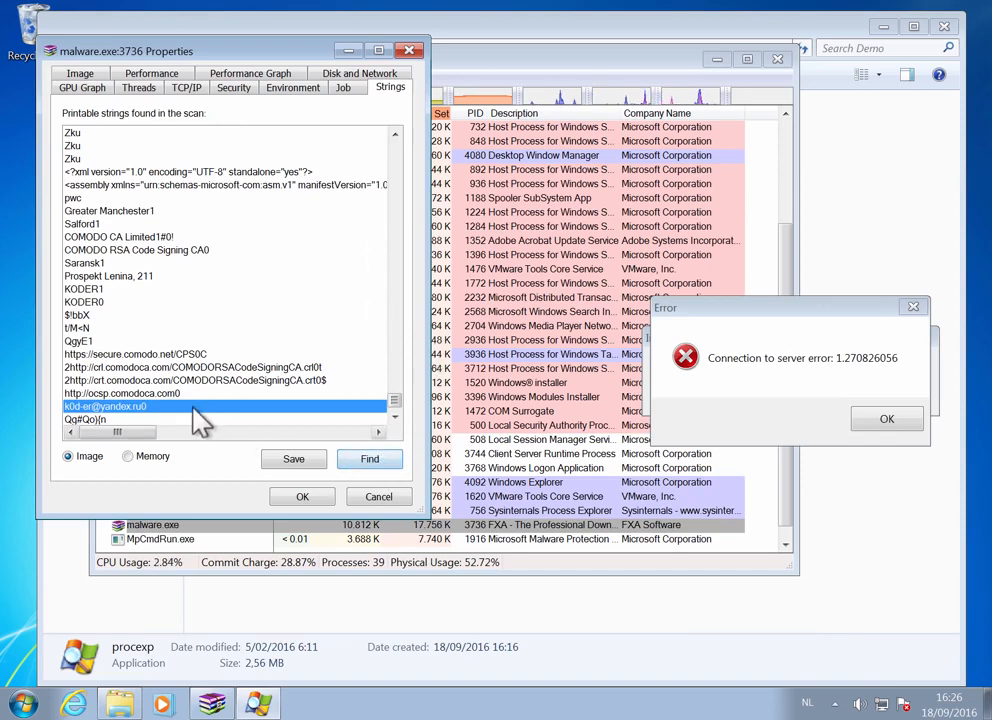
pyautogui.click(380, 466)
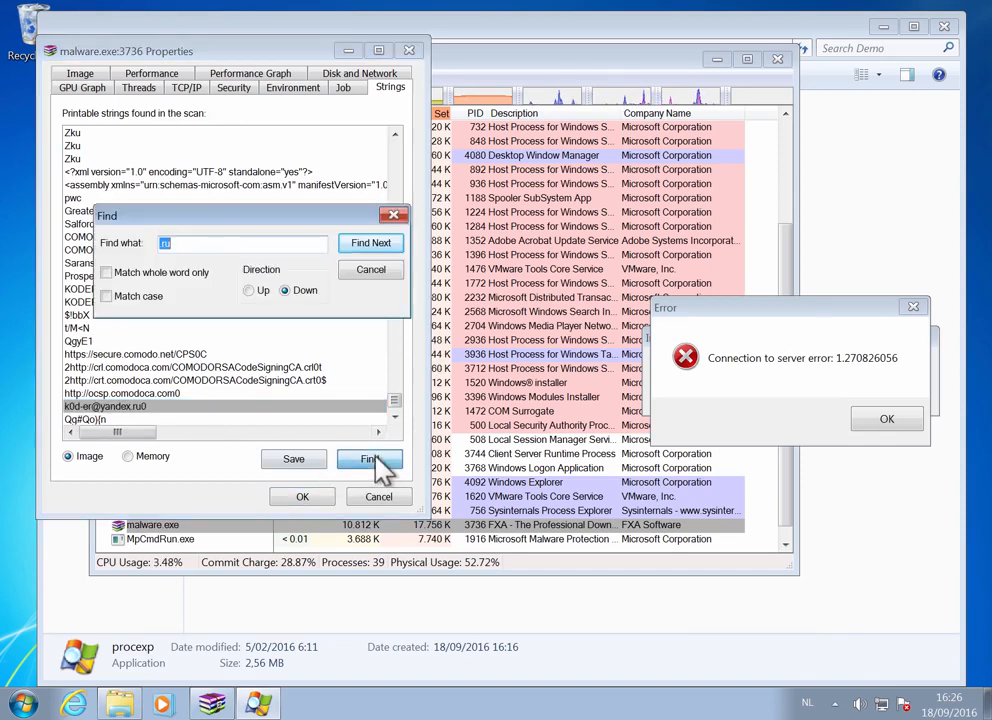
pyautogui.click(372, 245)
pyautogui.click(580, 432)
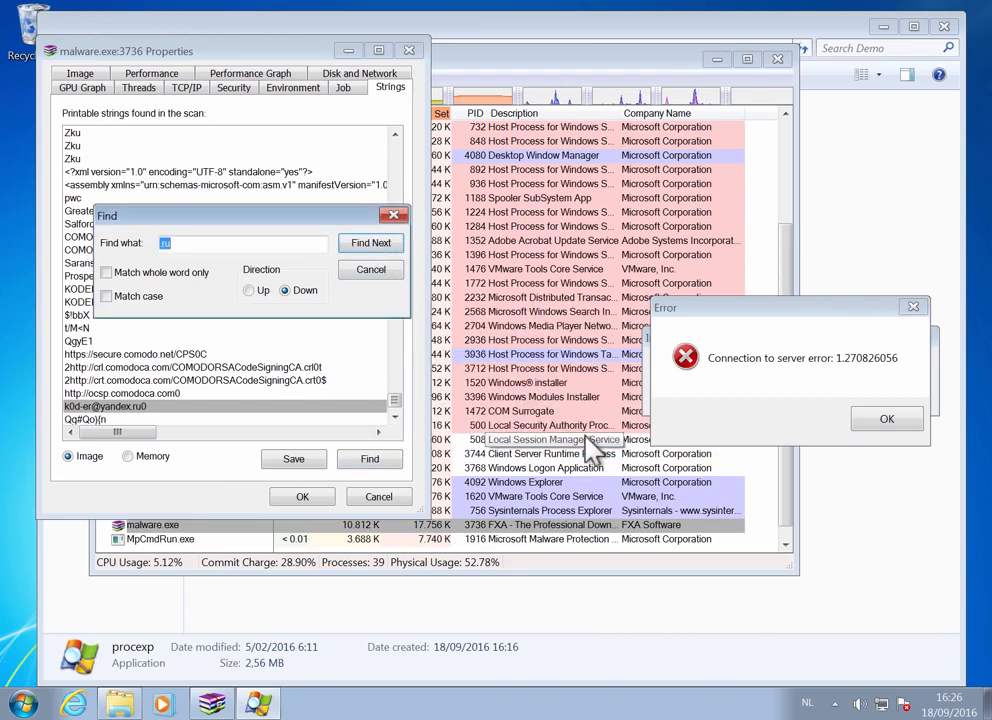
pyautogui.click(380, 282)
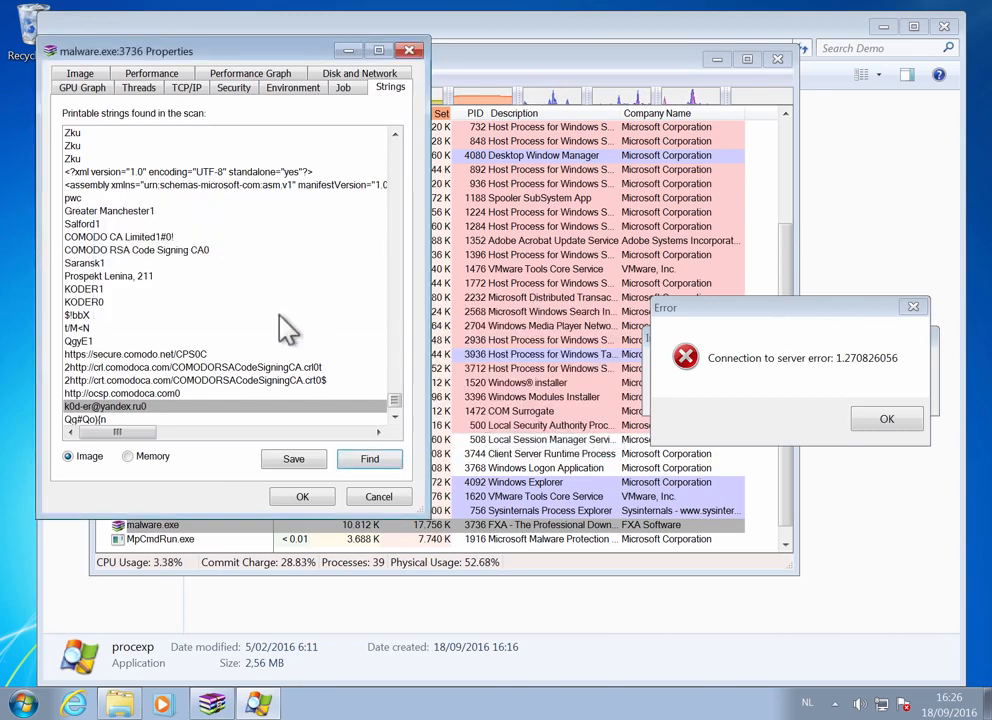
# - Save the process's memory strings to the Desktop as a TXT file named malware.exe, and close the properties
pyautogui.click(160, 466)
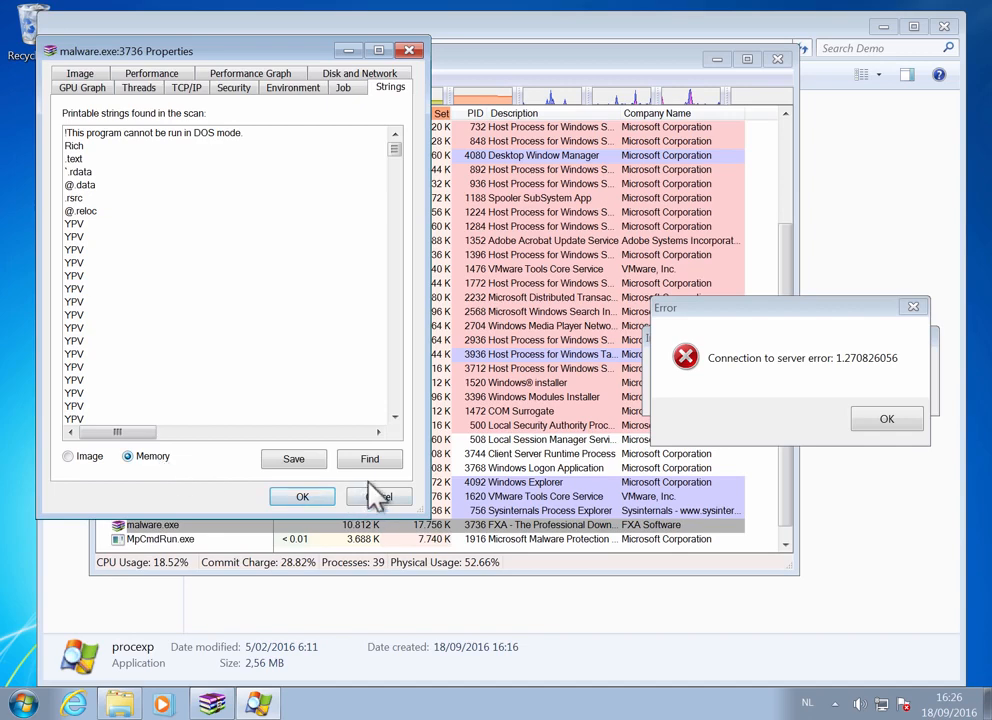
pyautogui.click(293, 460)
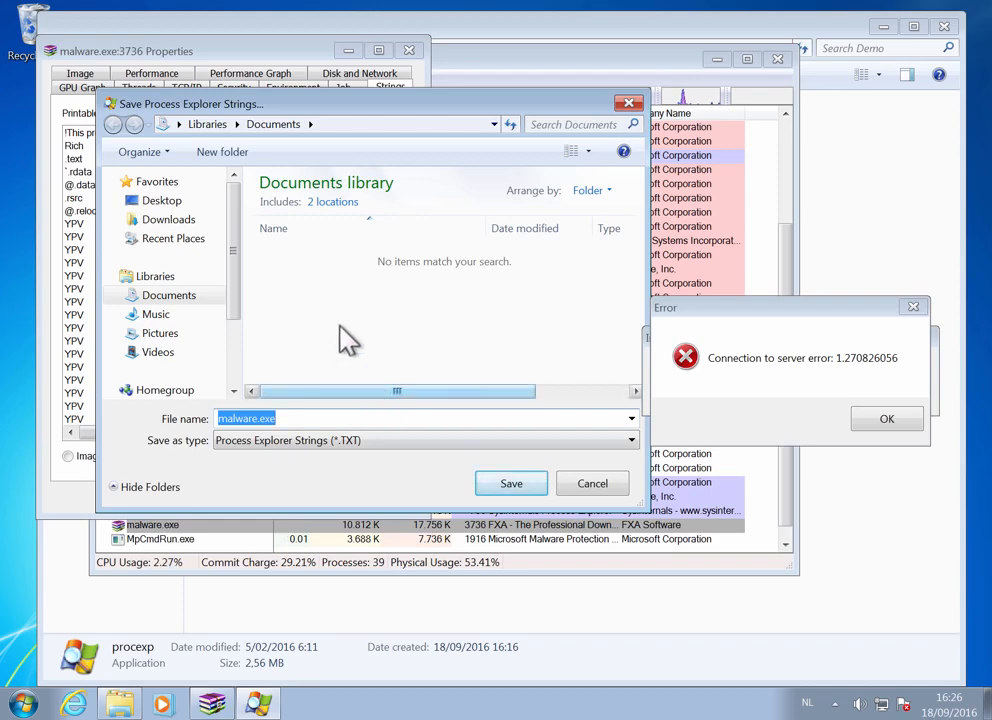
pyautogui.click(185, 203)
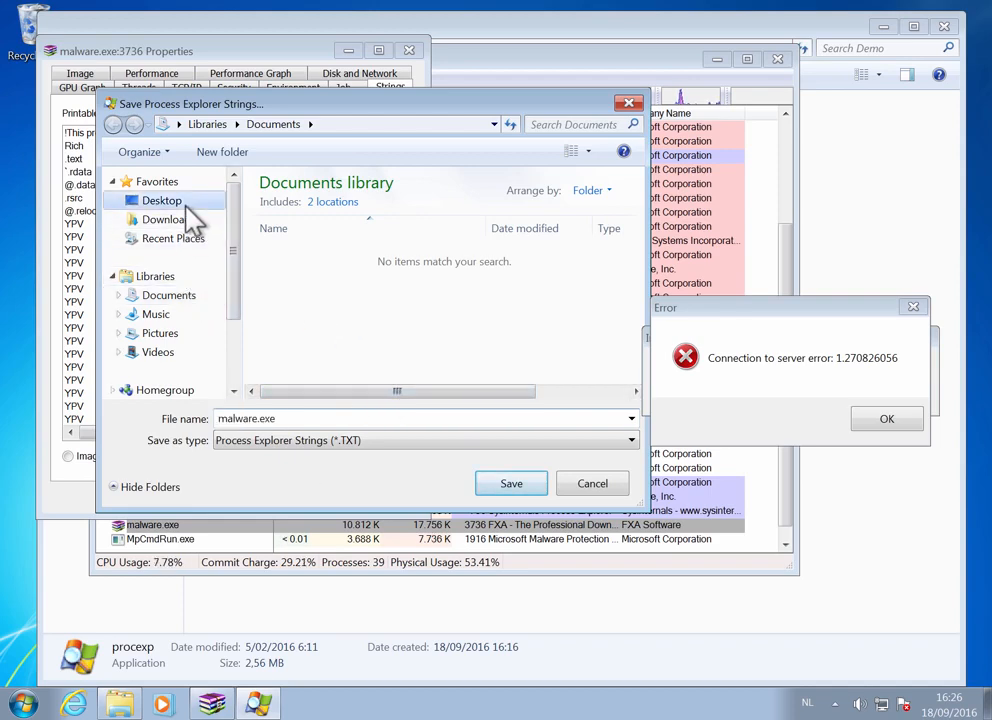
pyautogui.click(508, 485)
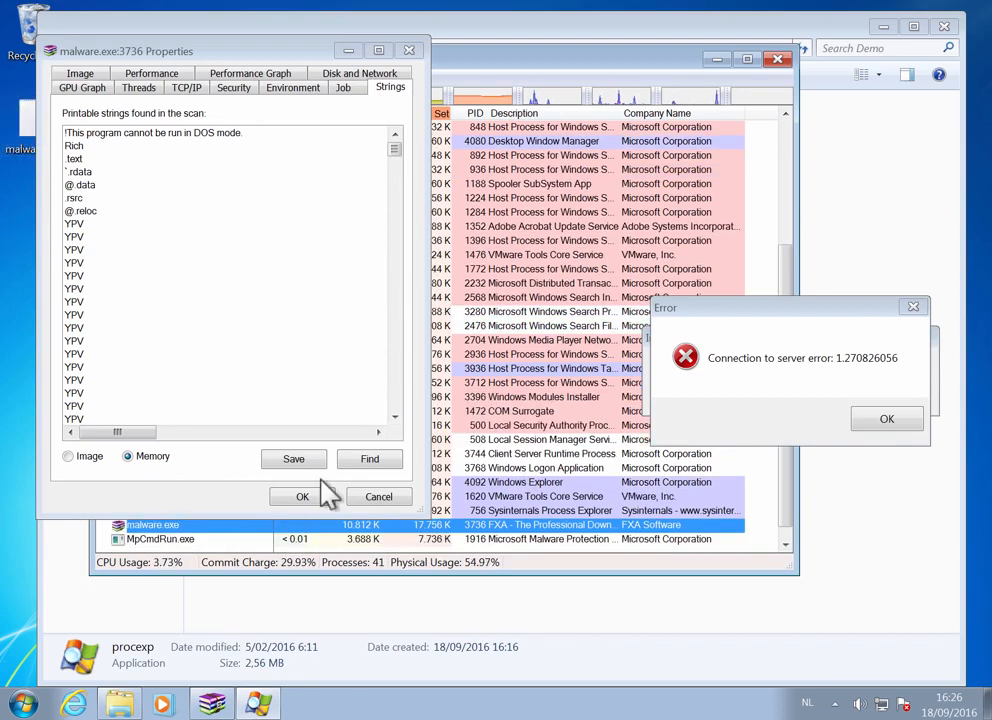
pyautogui.click(380, 497)
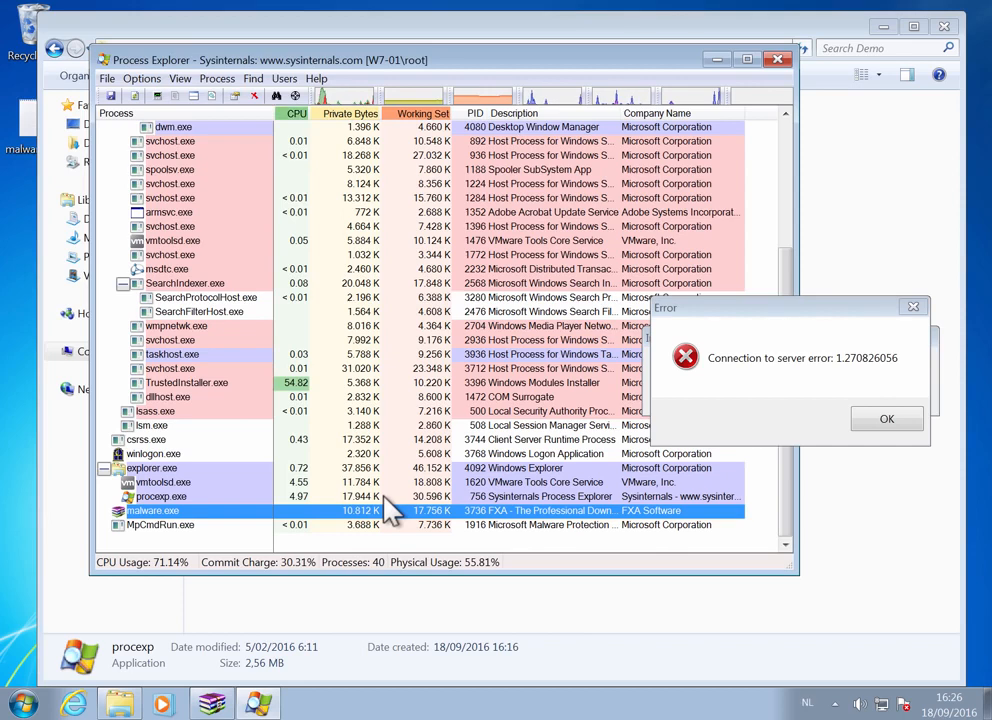
# - Create a full memory dump of the malware.exe process and save it to the Desktop as a DMP file named malware
pyautogui.rightClick(244, 518)
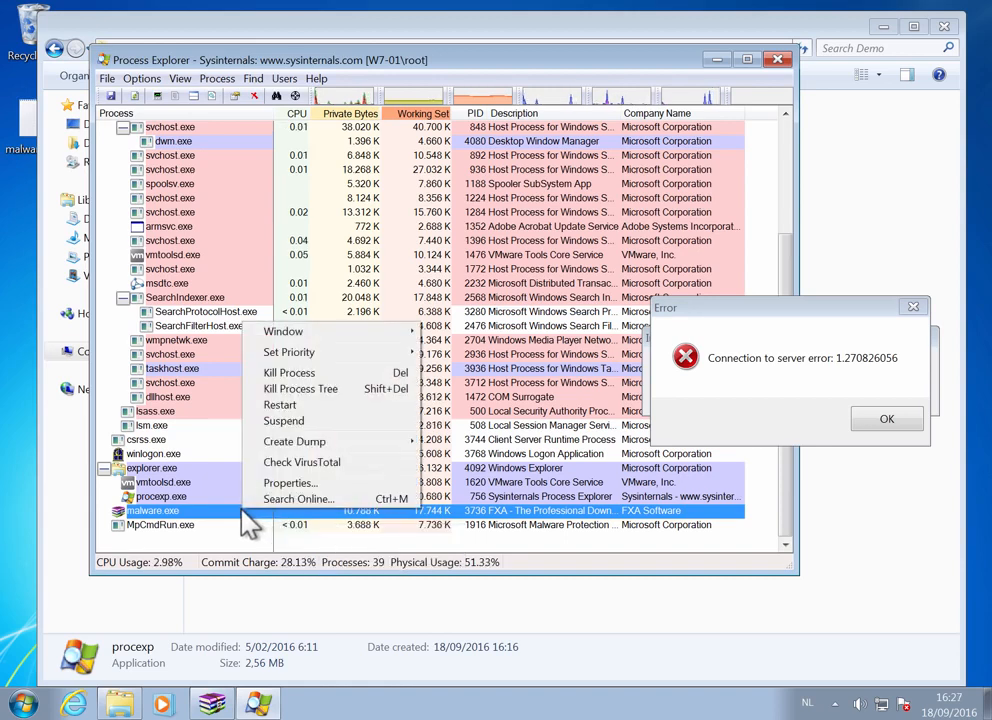
pyautogui.moveTo(400, 443)
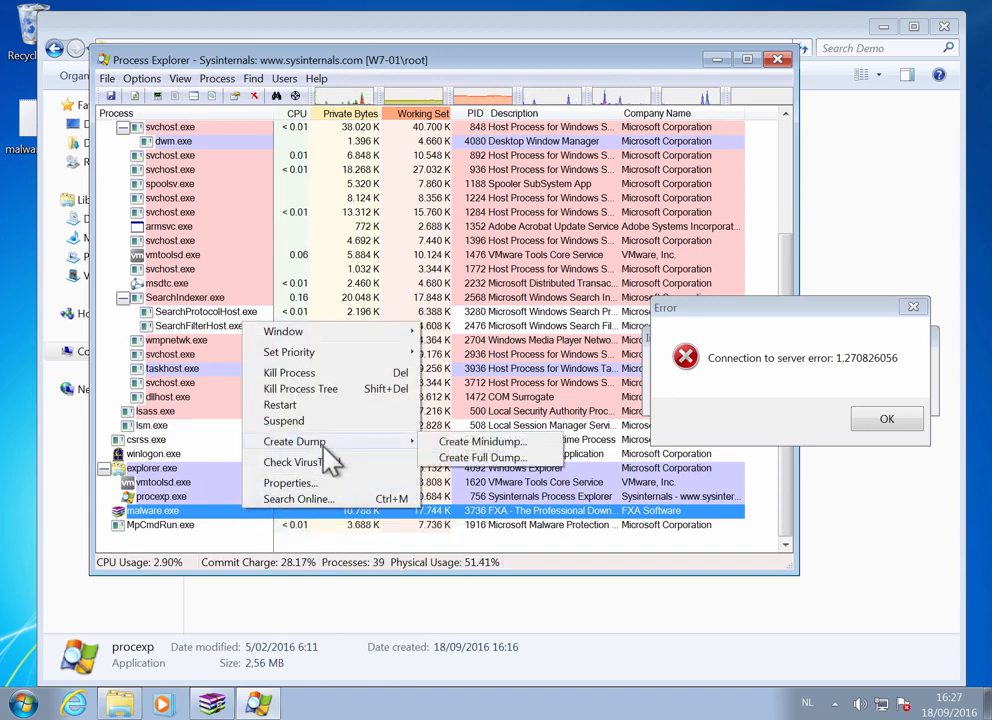
pyautogui.click(517, 460)
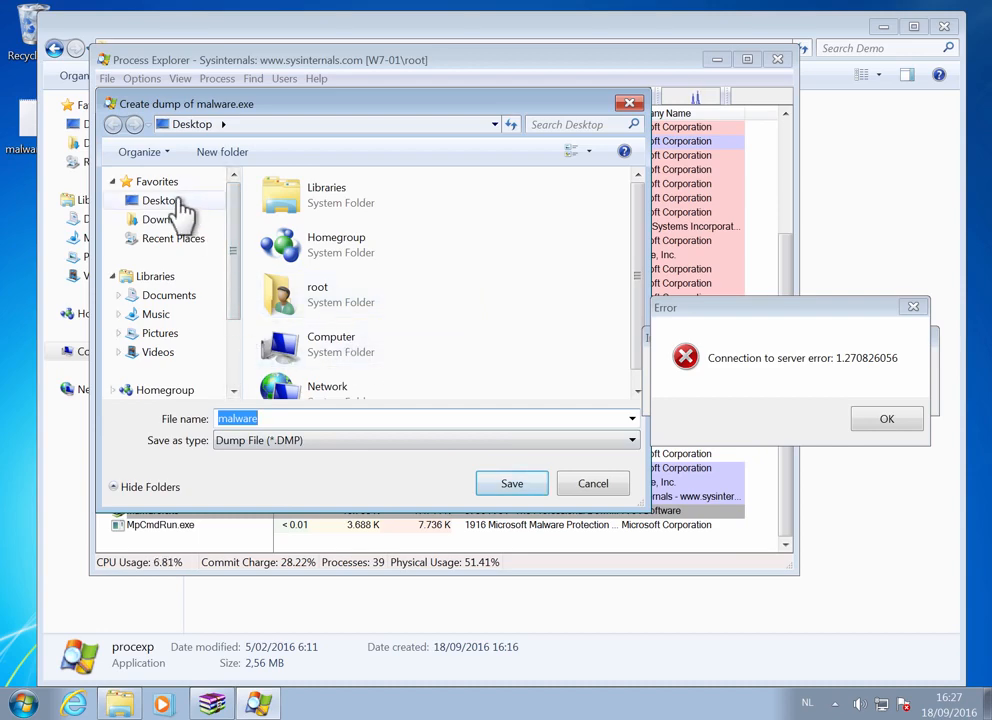
pyautogui.click(515, 487)
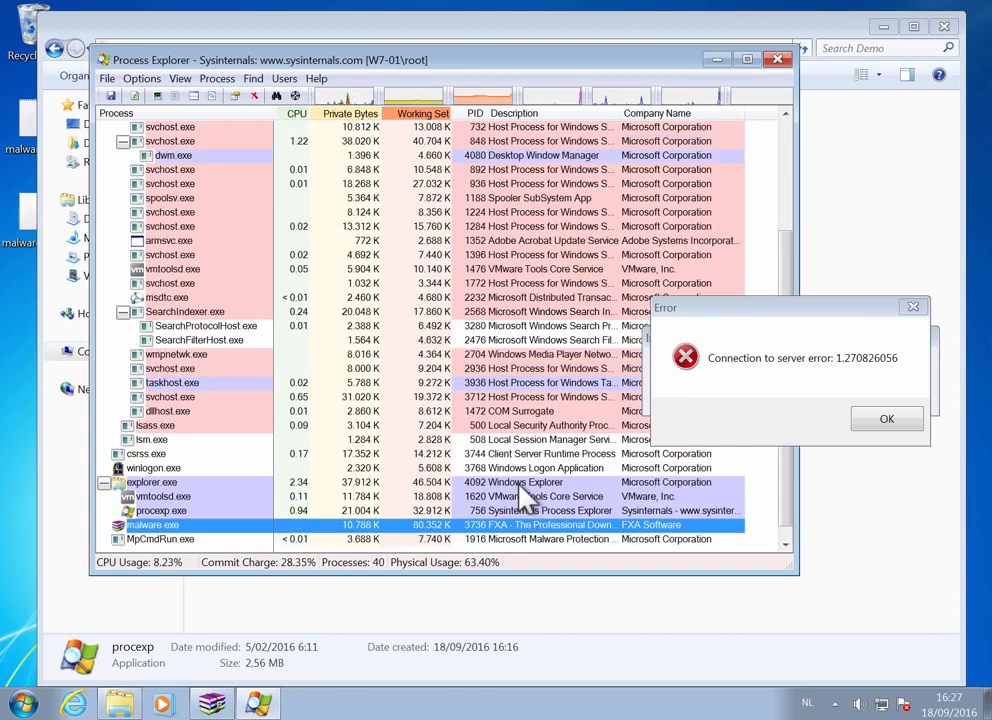
pyautogui.click(21, 225)
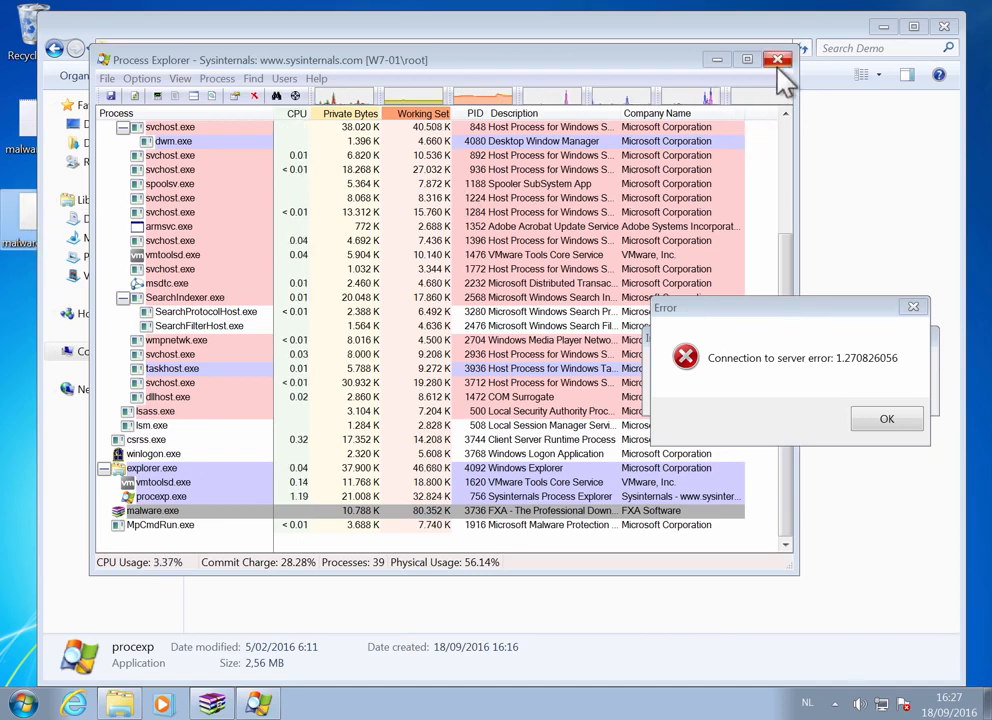
# - Close Process Explorer and dismiss the malware's connection Error dialog
pyautogui.click(777, 60)
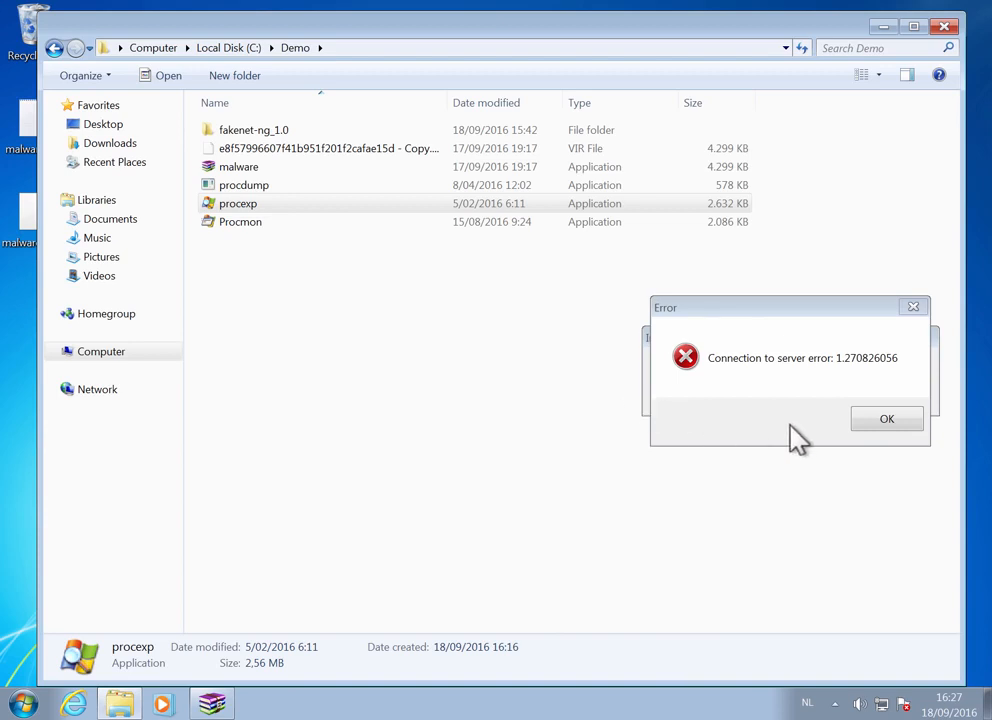
pyautogui.click(885, 420)
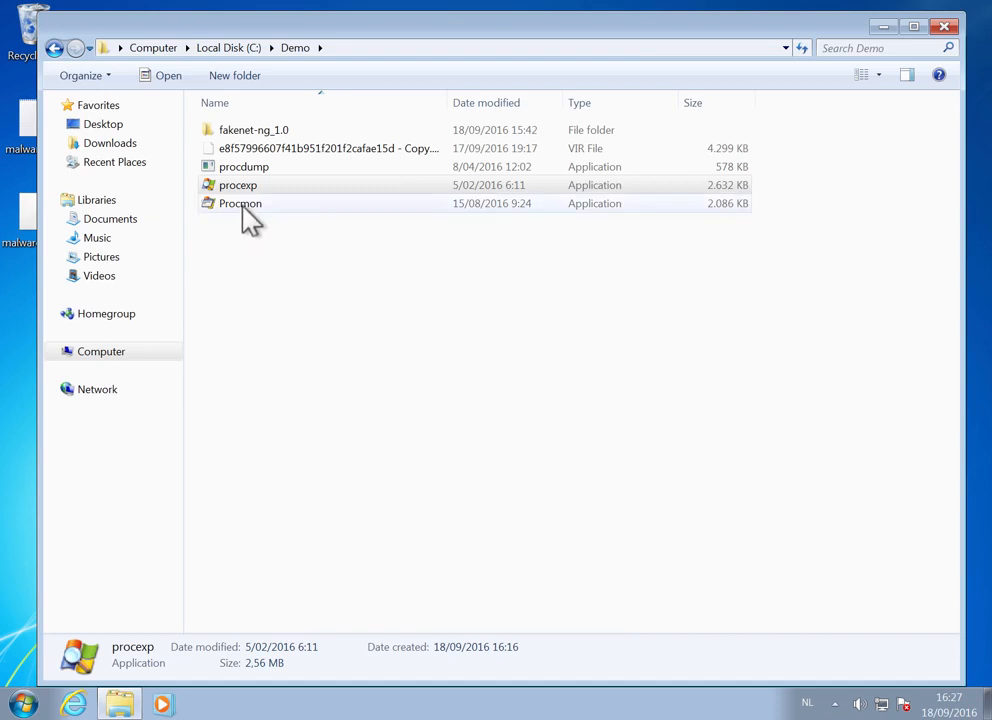
# - Start Procmon from the Demo folder, allow it to make changes, and return to the Demo folder
pyautogui.moveTo(250, 222)
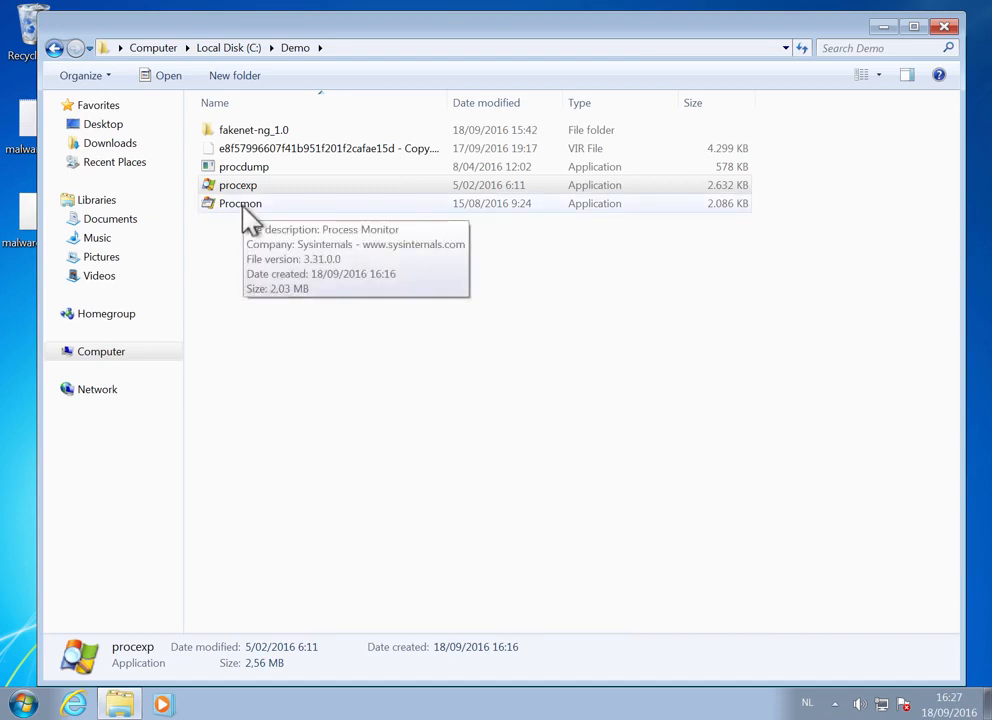
pyautogui.doubleClick(243, 212)
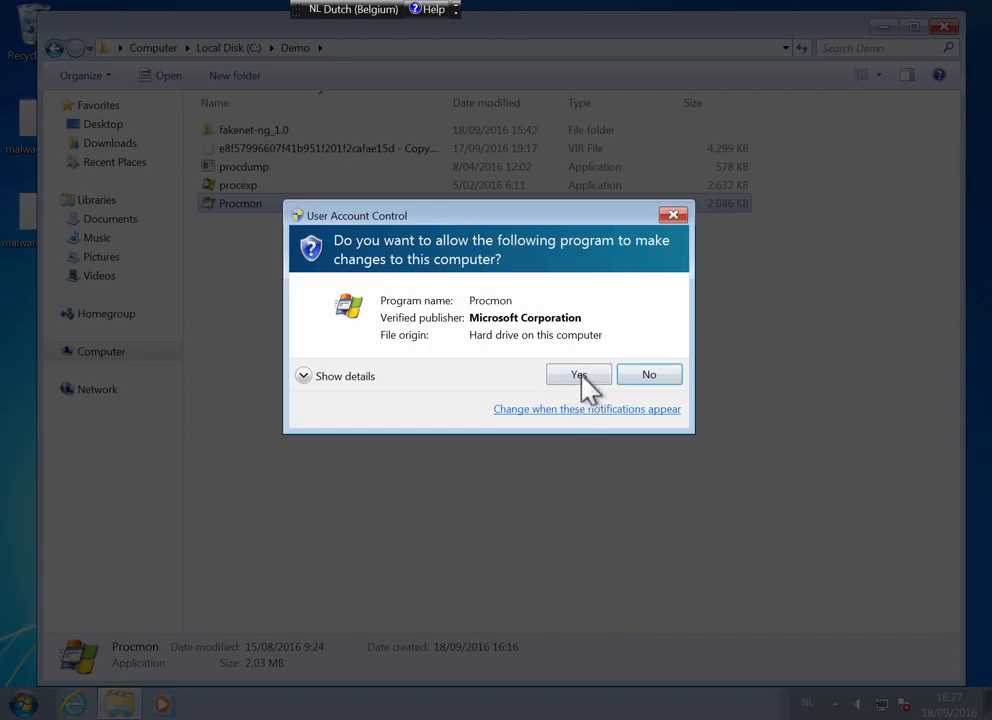
pyautogui.click(581, 372)
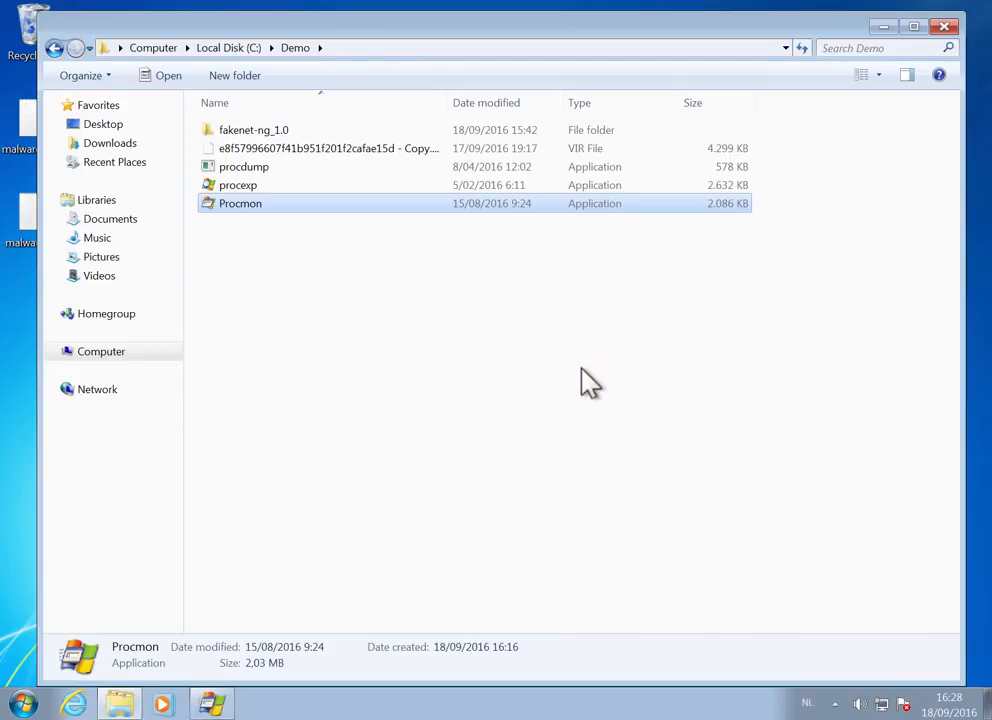
pyautogui.click(434, 415)
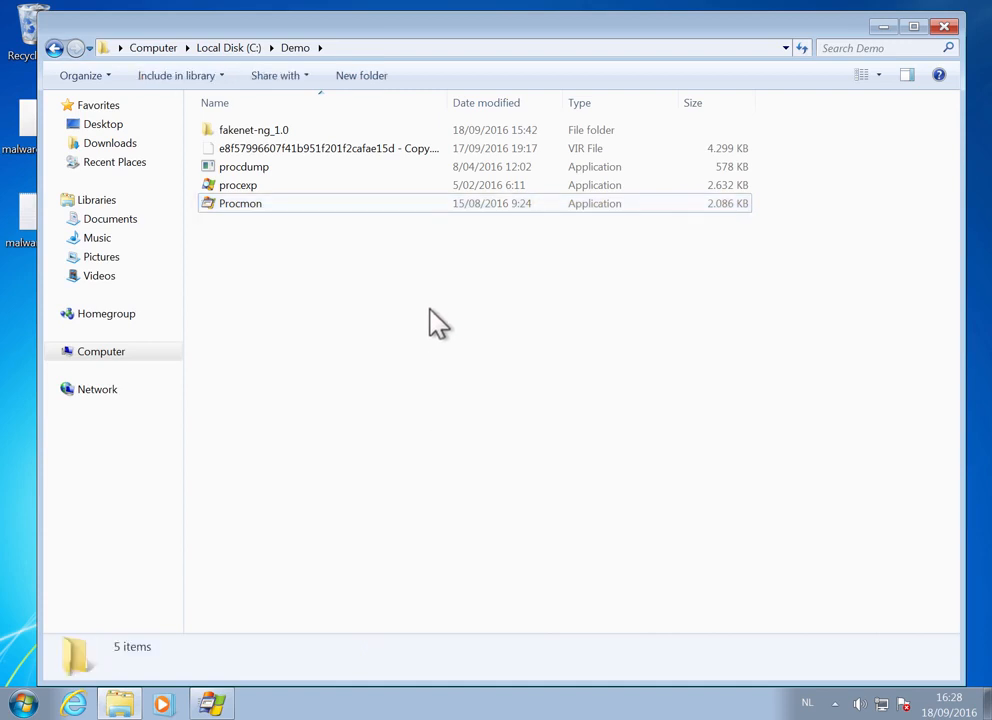
pyautogui.click(210, 704)
pyautogui.click(383, 567)
# - Duplicate the VIR sample file in the Demo folder and rename the original copy to malware.exe, accepting the extension change
pyautogui.click(333, 152)
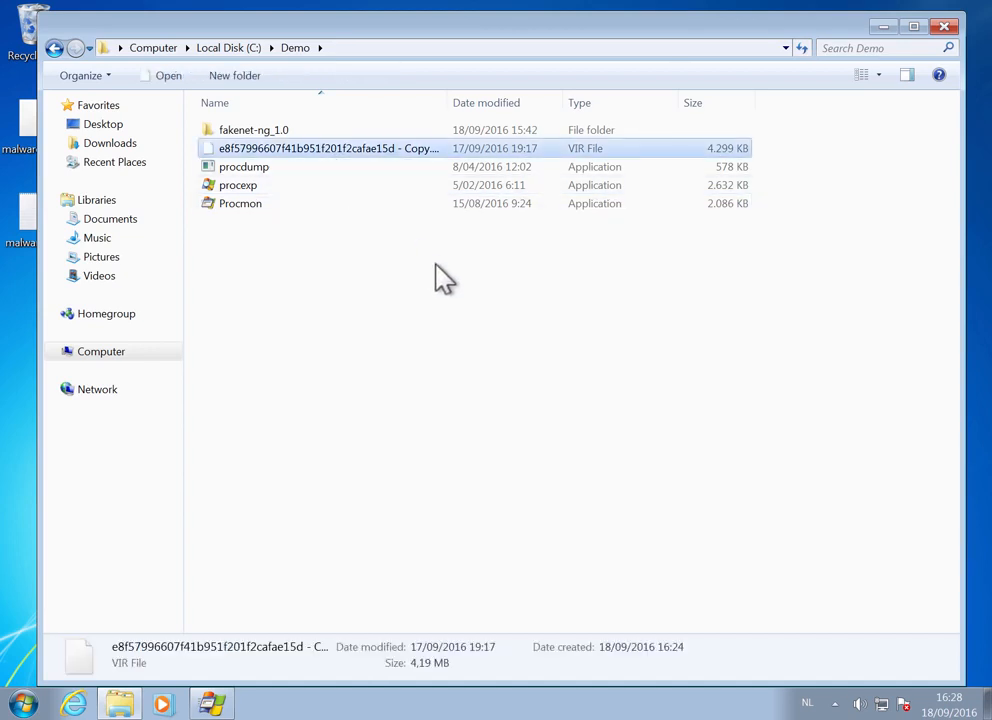
pyautogui.hotkey('ctrl', 'v')
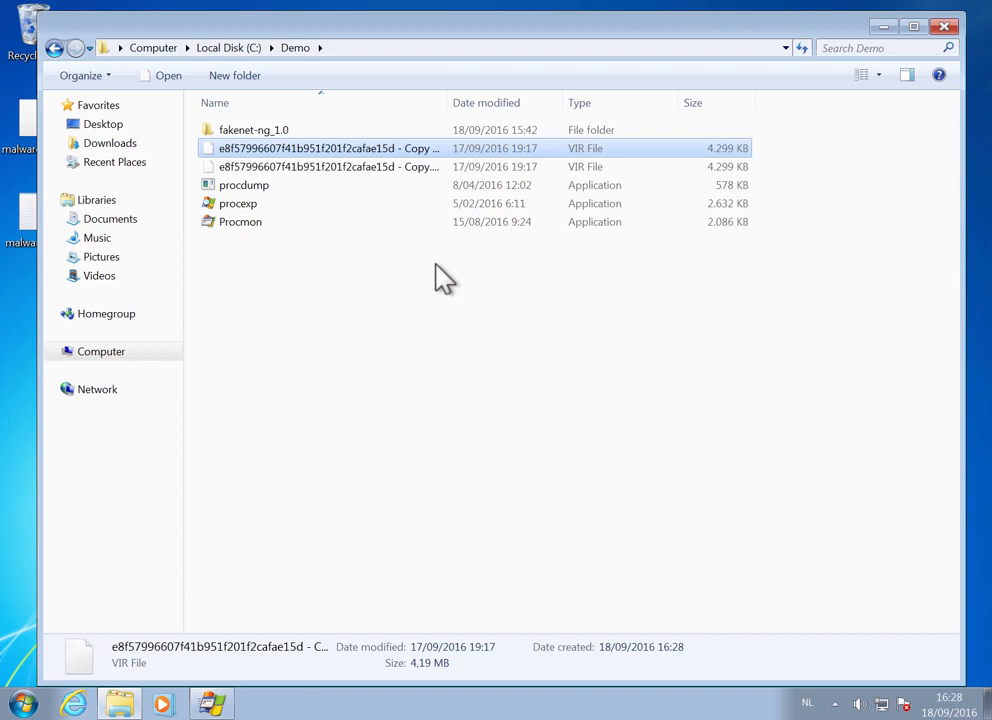
pyautogui.press('Down')
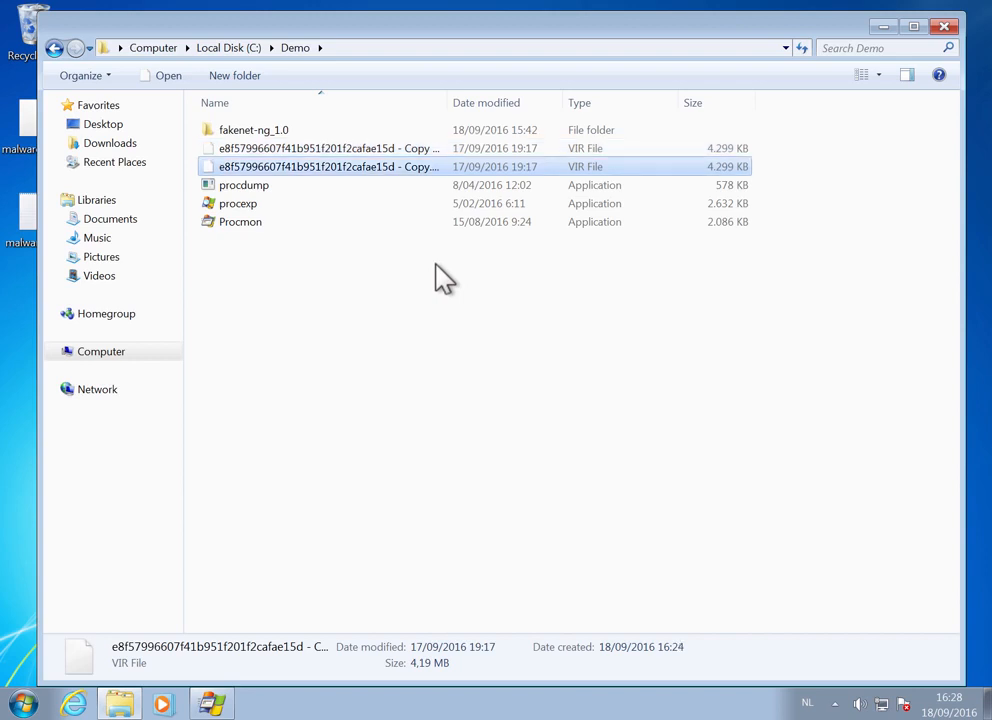
pyautogui.press('F2')
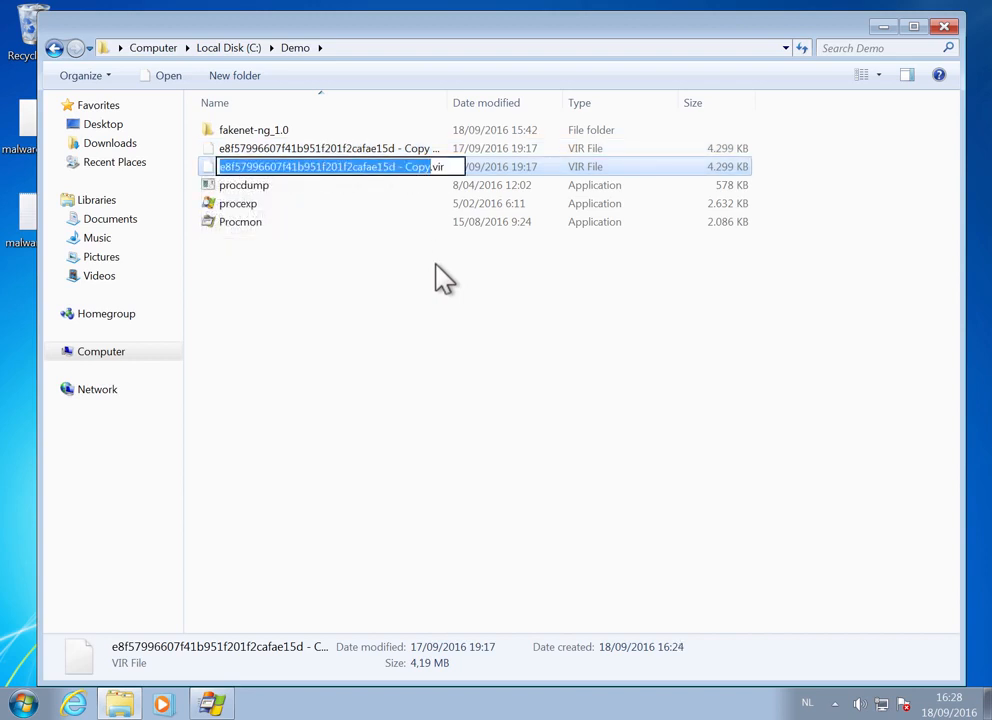
pyautogui.write('malware.')
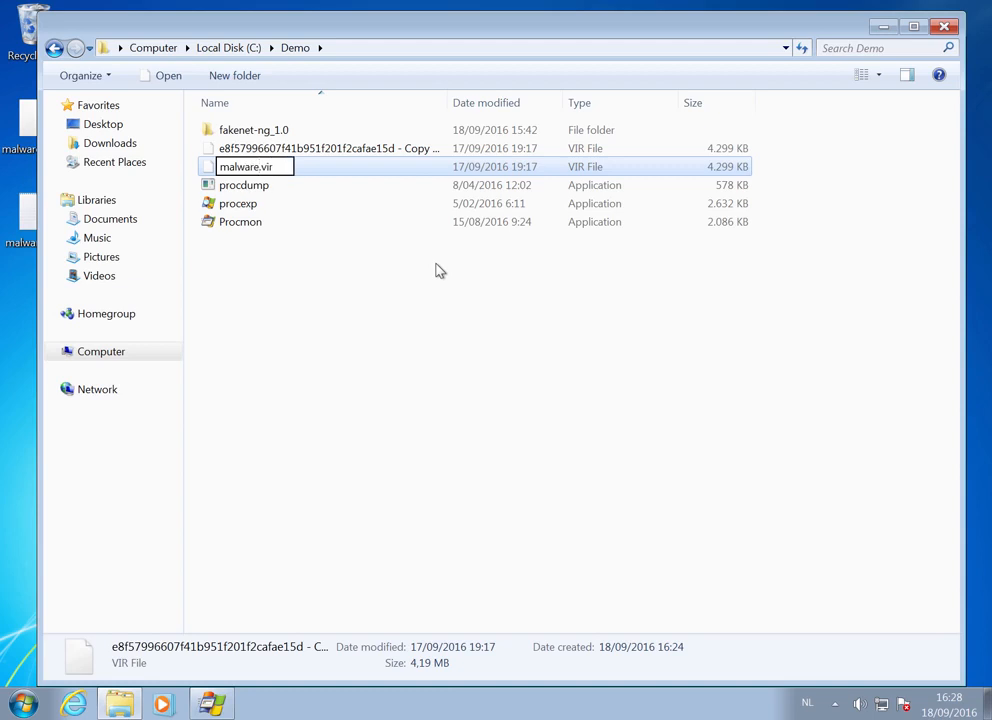
pyautogui.write('exe')
pyautogui.press('Return')
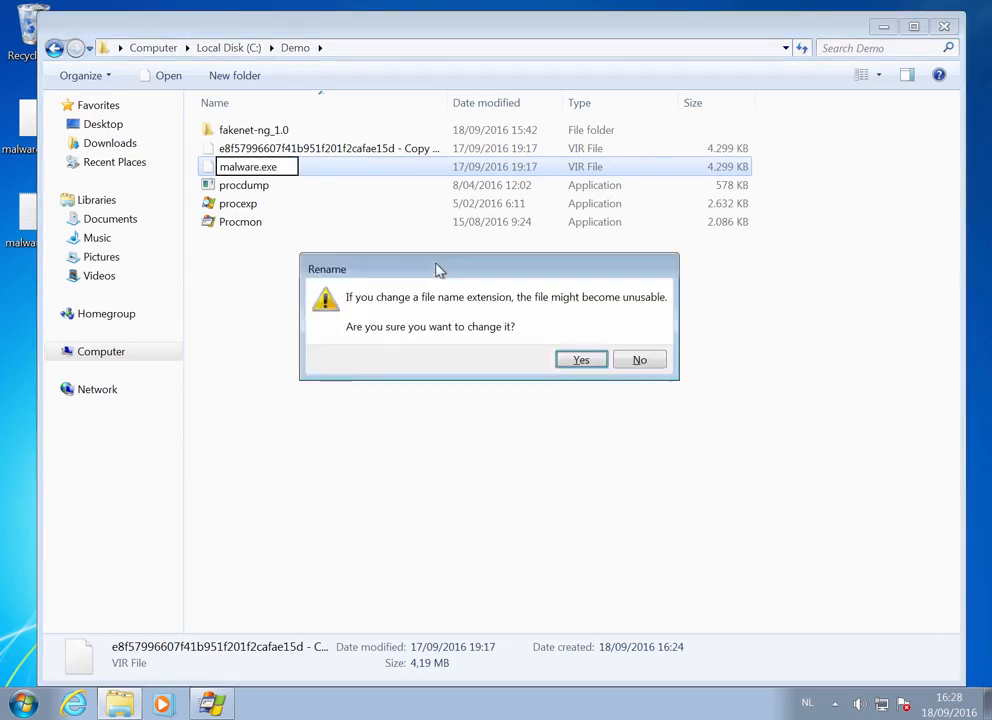
pyautogui.click(576, 360)
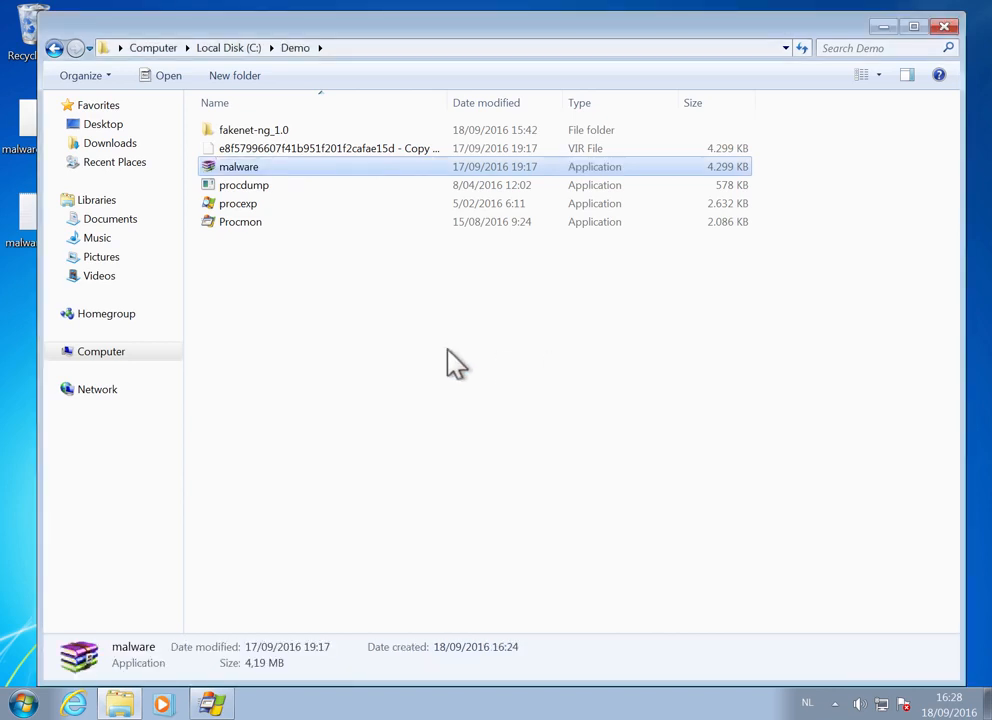
# - Run the malware sample from the Demo folder with permission to make changes, and dismiss its dialog
pyautogui.doubleClick(265, 172)
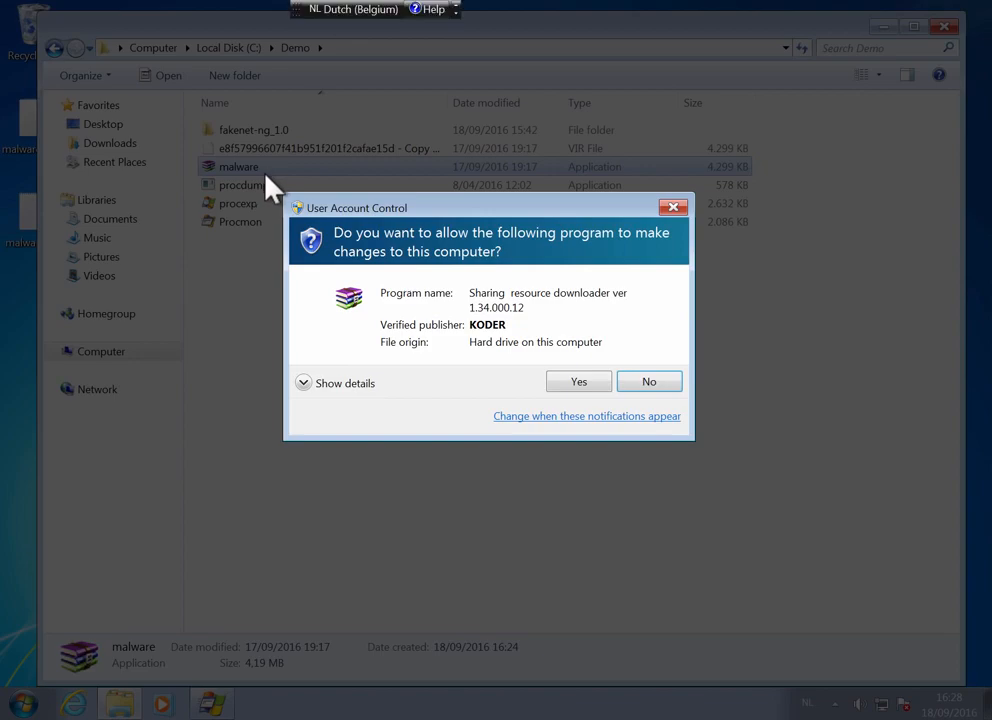
pyautogui.click(578, 384)
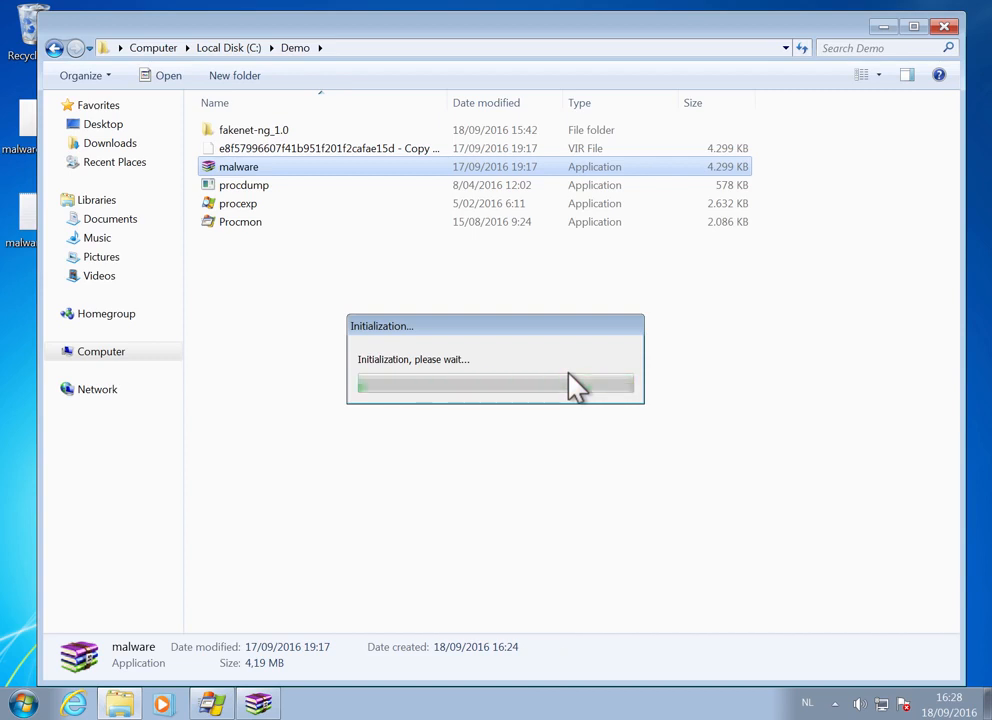
pyautogui.click(590, 407)
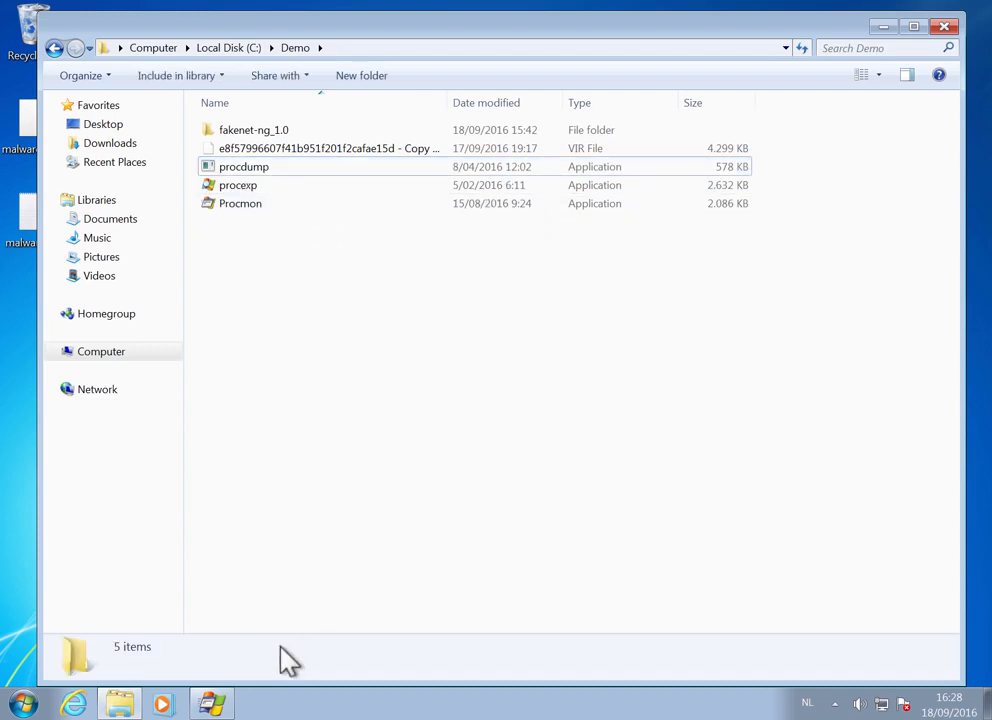
# - Switch to Process Monitor, stop capturing events and maximise its window
pyautogui.click(220, 706)
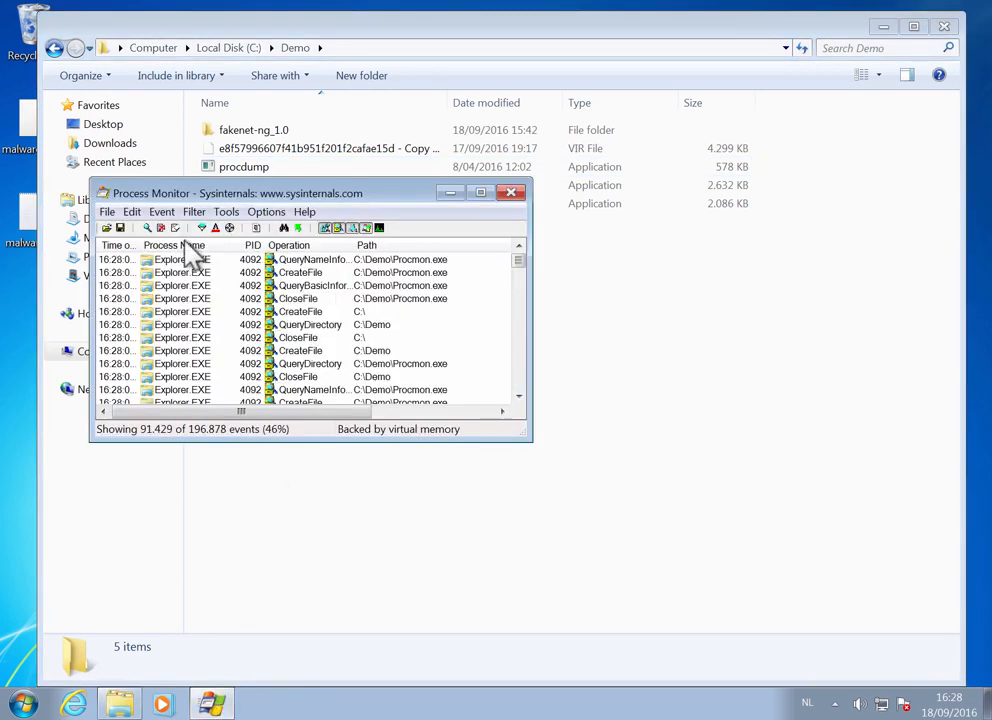
pyautogui.click(148, 228)
pyautogui.click(478, 195)
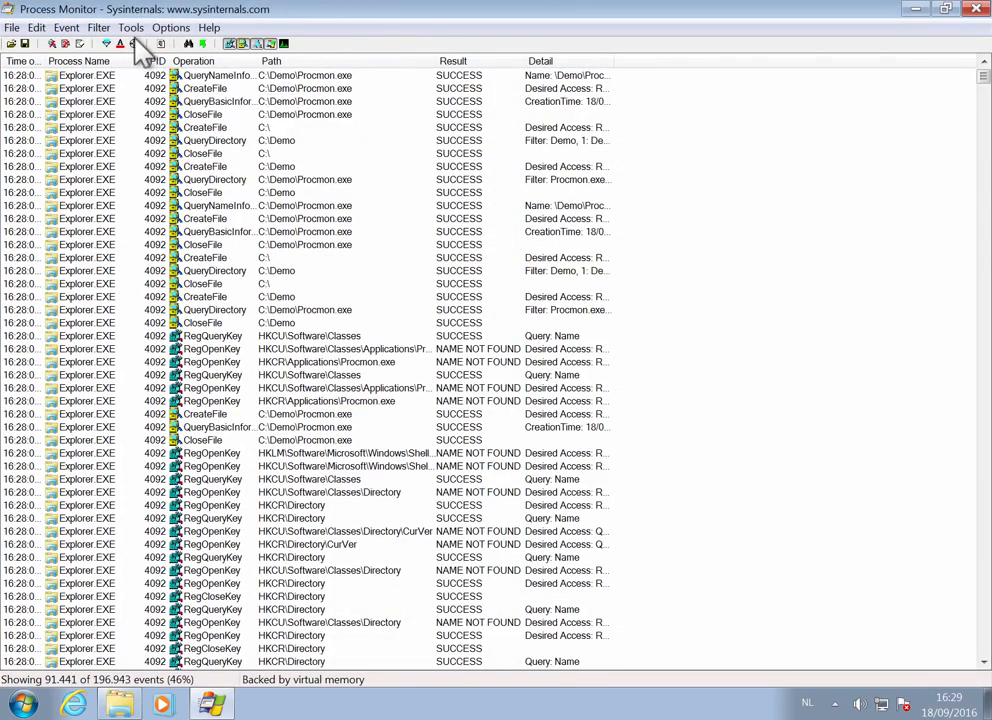
# - Open the Process Tree and examine the details and command lines of malware.exe and its child processes, including cmd.exe and timeout.exe
pyautogui.click(131, 28)
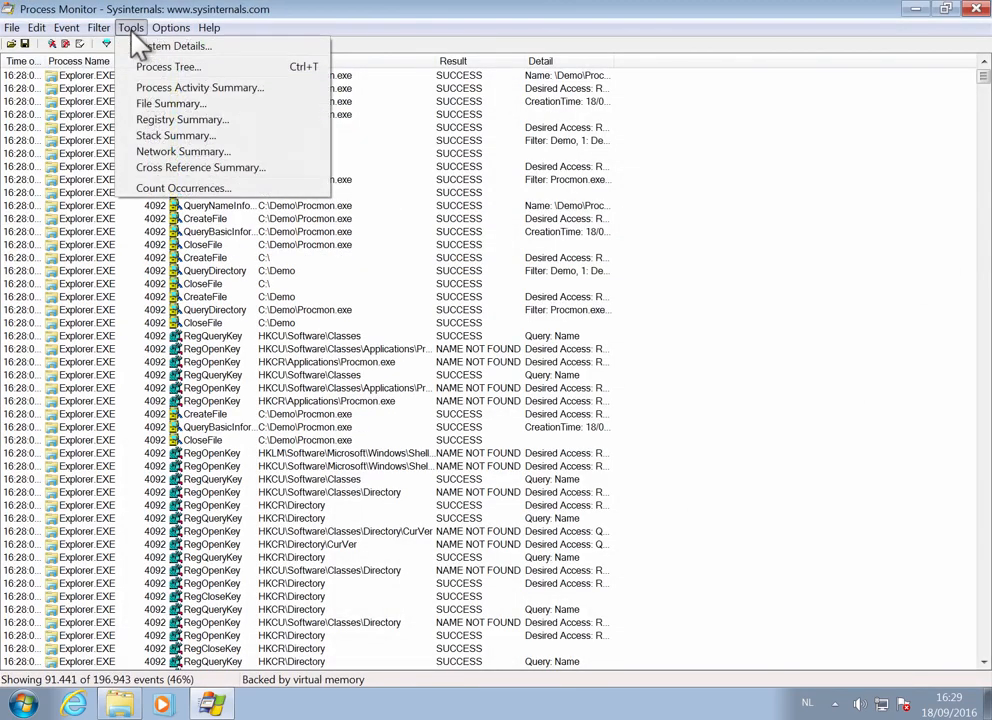
pyautogui.click(206, 69)
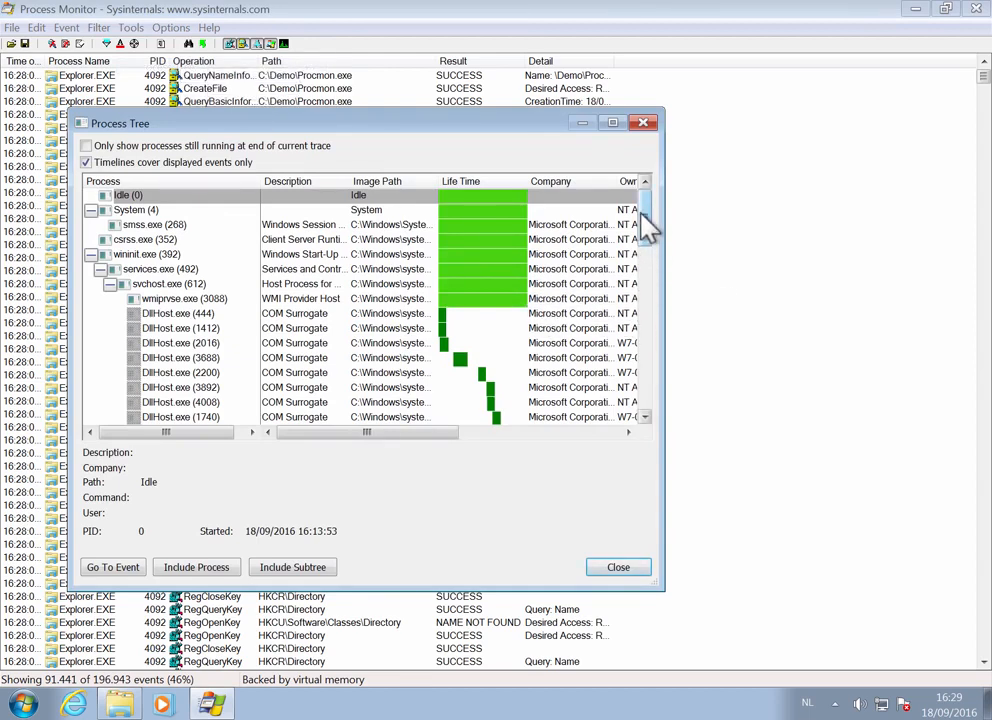
pyautogui.moveTo(647, 215); pyautogui.dragTo(664, 403)
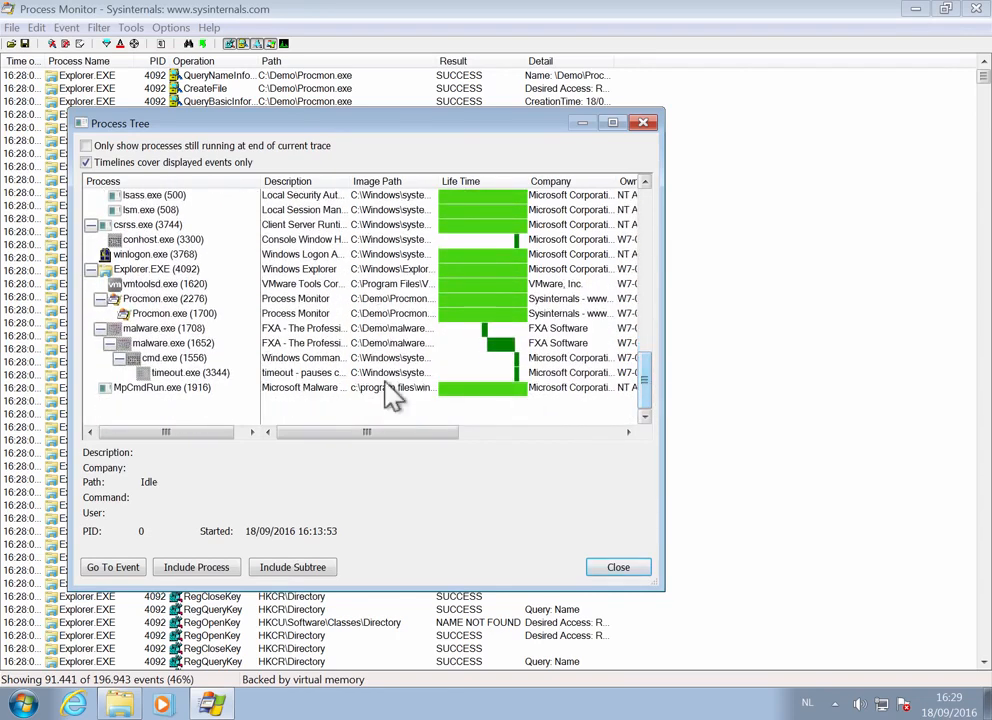
pyautogui.click(165, 330)
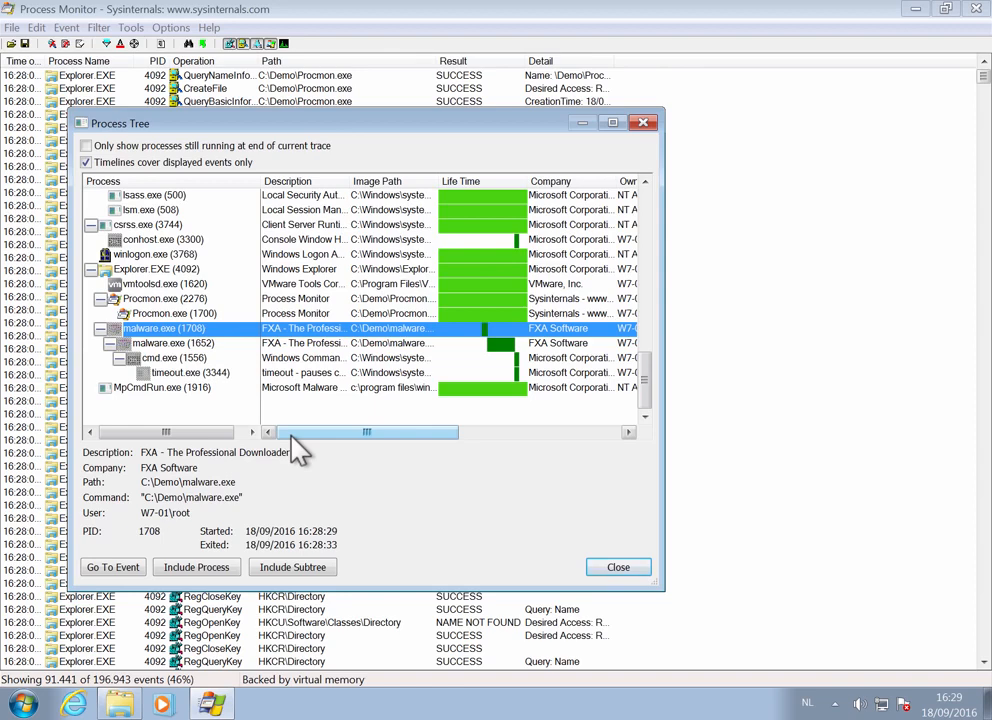
pyautogui.press('Down')
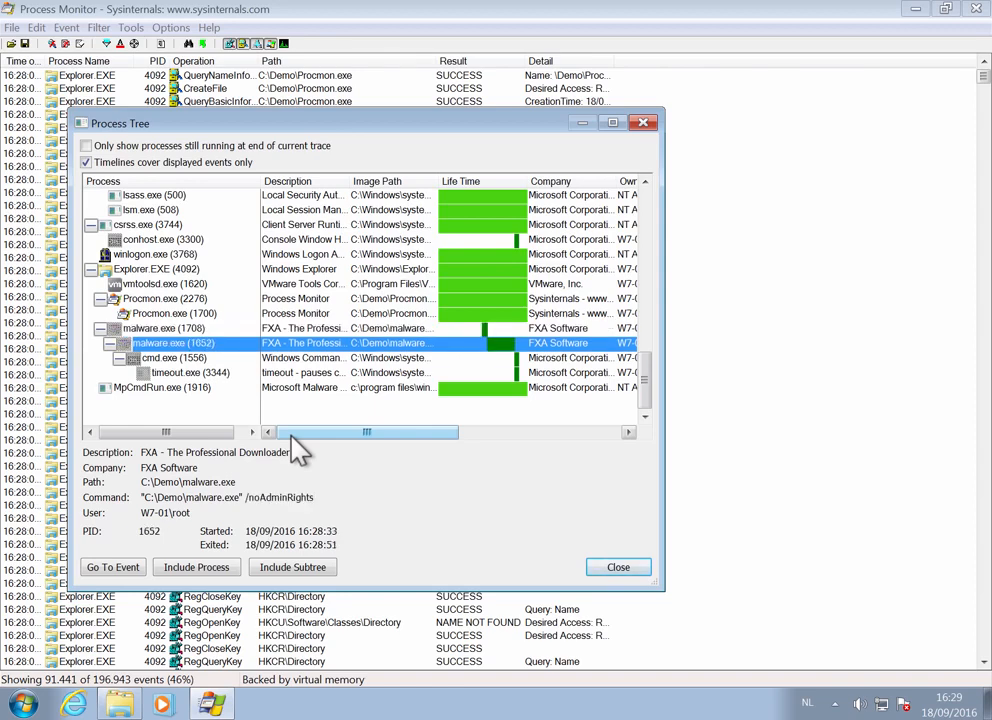
pyautogui.press('Down')
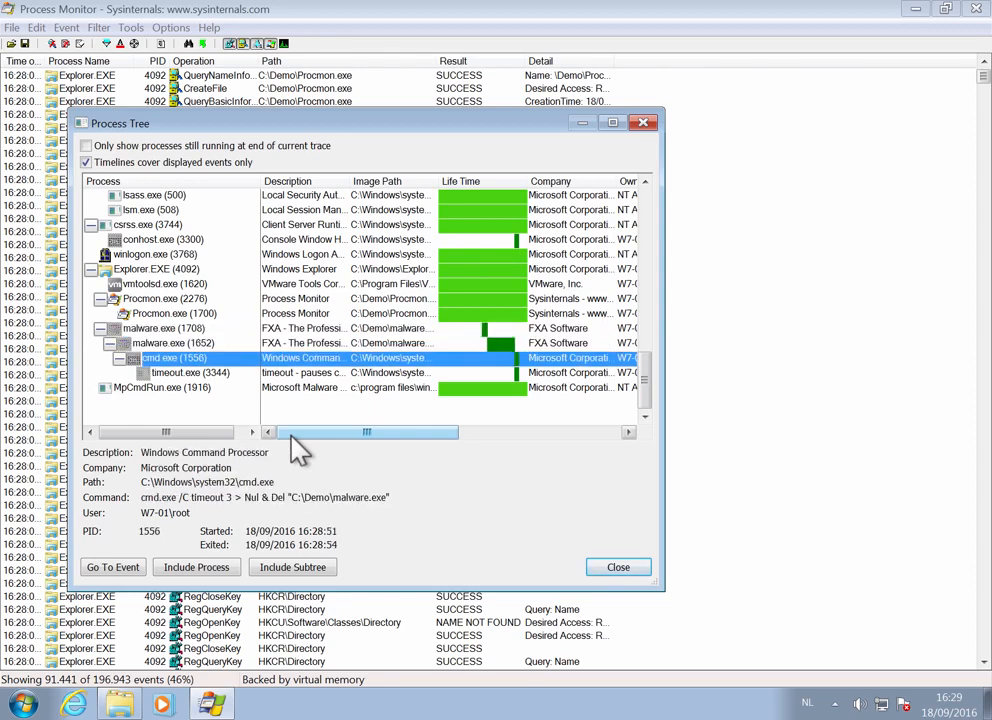
pyautogui.press('Down')
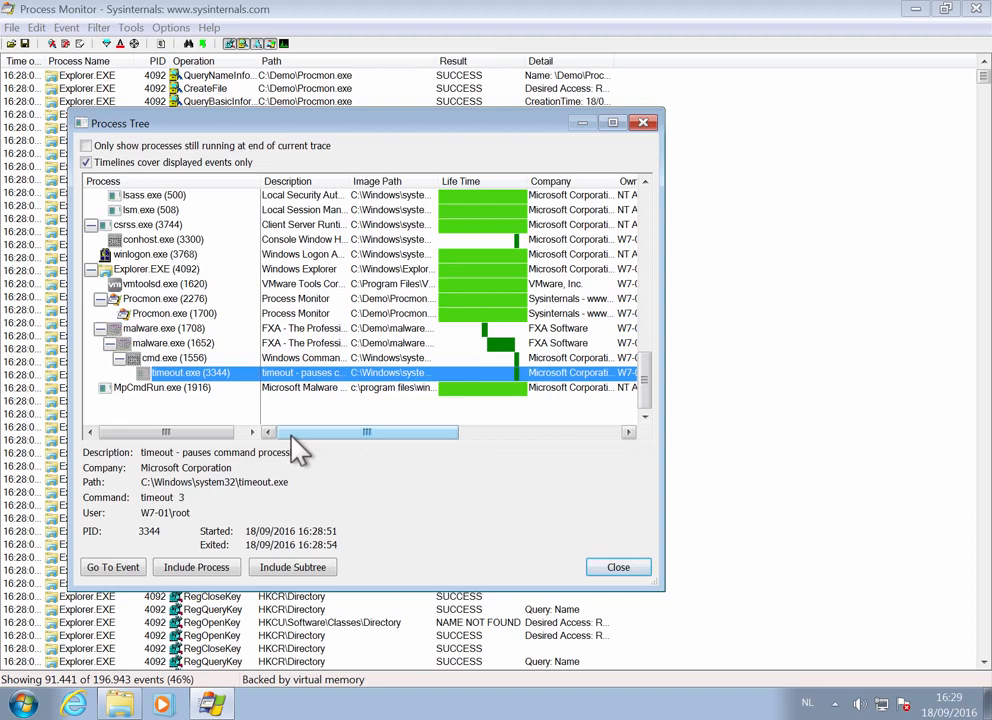
pyautogui.press('Up')
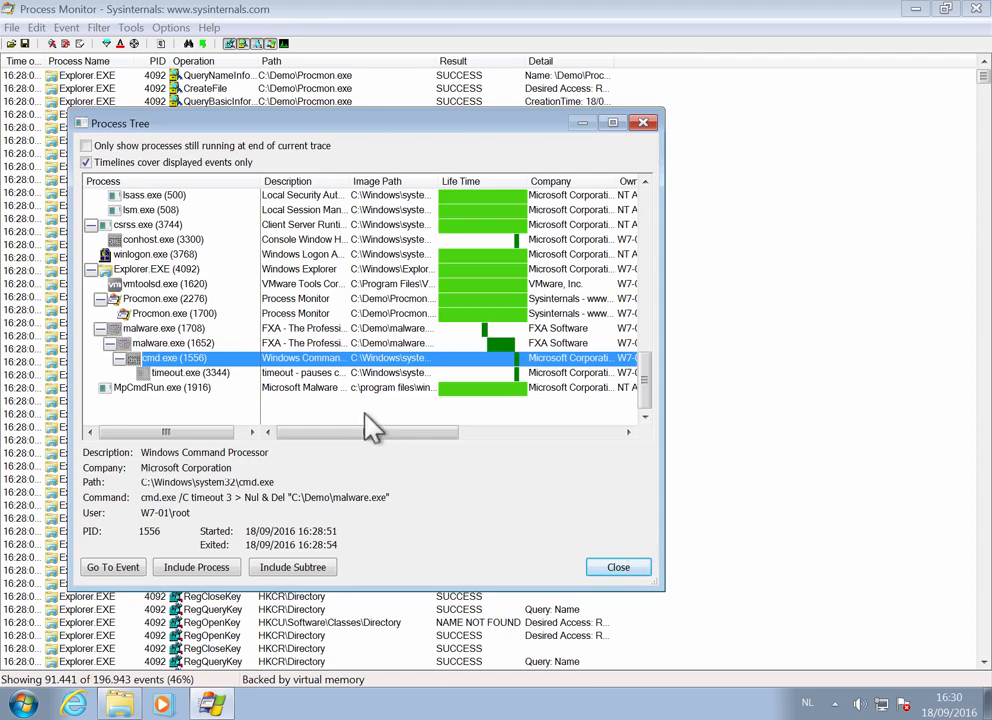
# - Add the parent malware.exe process and its children to the Include filter from the Process Tree
pyautogui.click(165, 329)
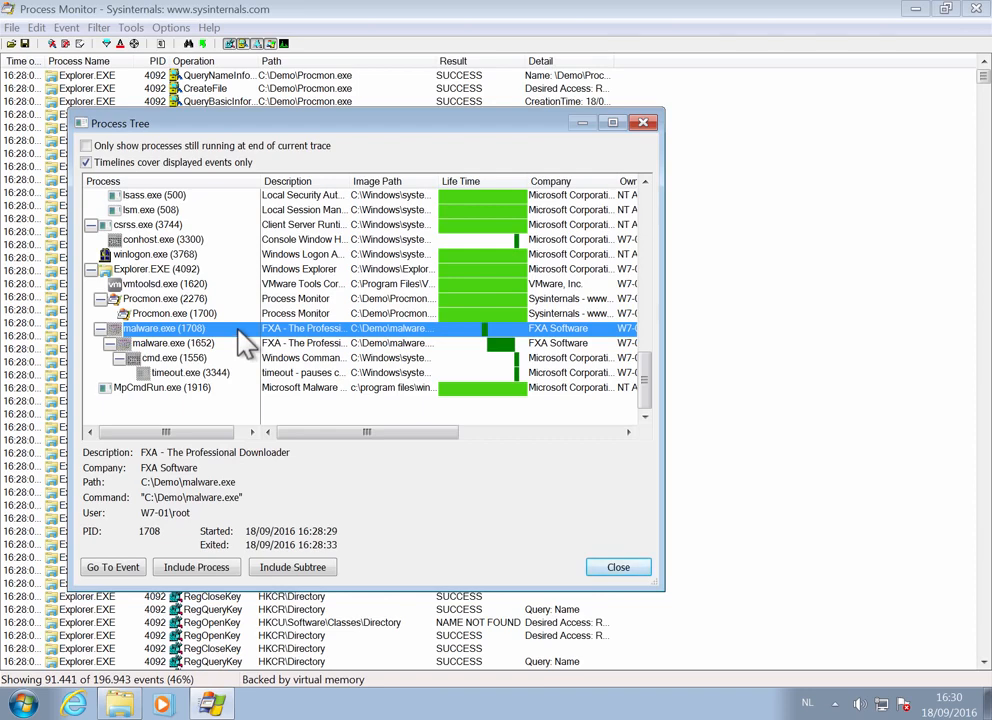
pyautogui.click(176, 344)
pyautogui.rightClick(175, 331)
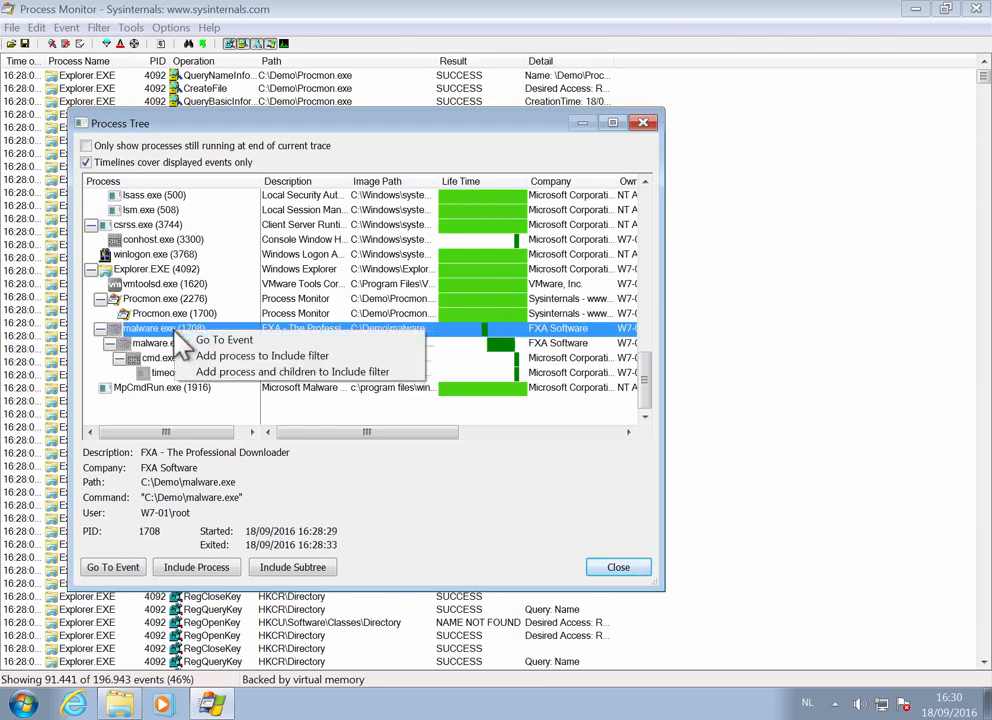
pyautogui.click(346, 375)
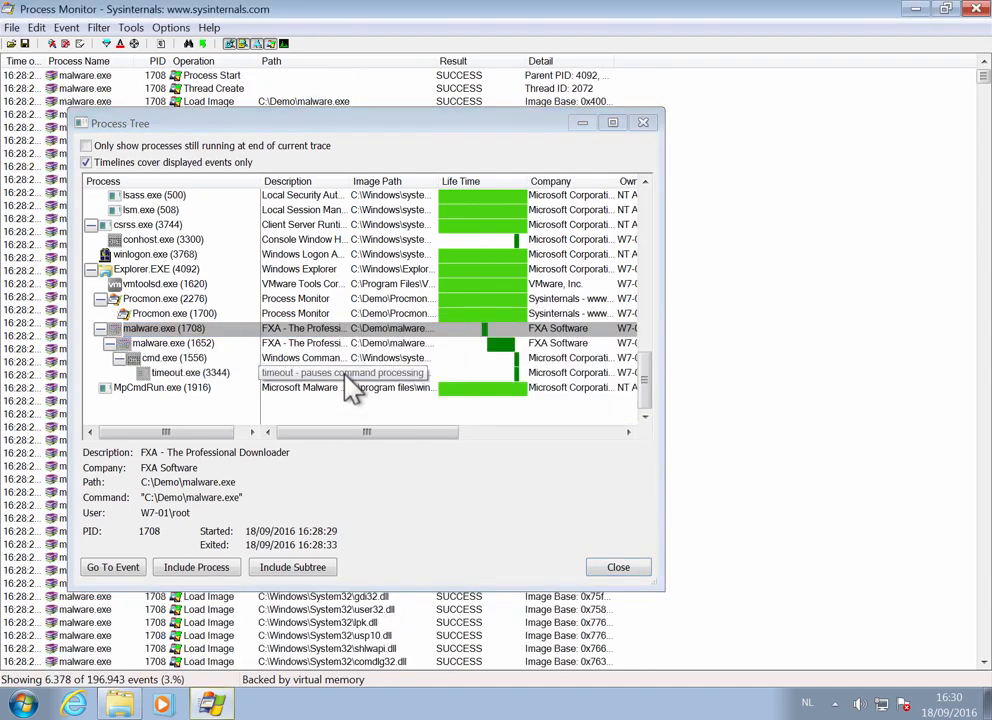
# - Close the Process Tree and examine the trace's File Summary, sorting it by Write Bytes and reading the file paths
pyautogui.click(617, 570)
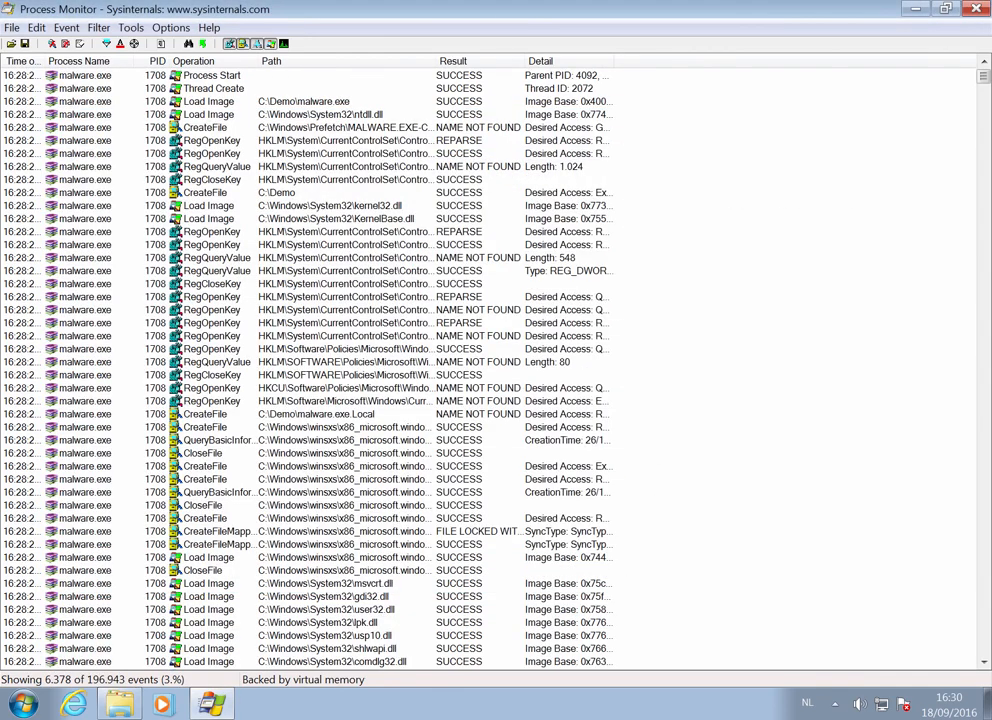
pyautogui.moveTo(981, 77)
pyautogui.mouseDown()
pyautogui.moveTo(980, 668)
pyautogui.moveTo(982, 72)
pyautogui.mouseUp()
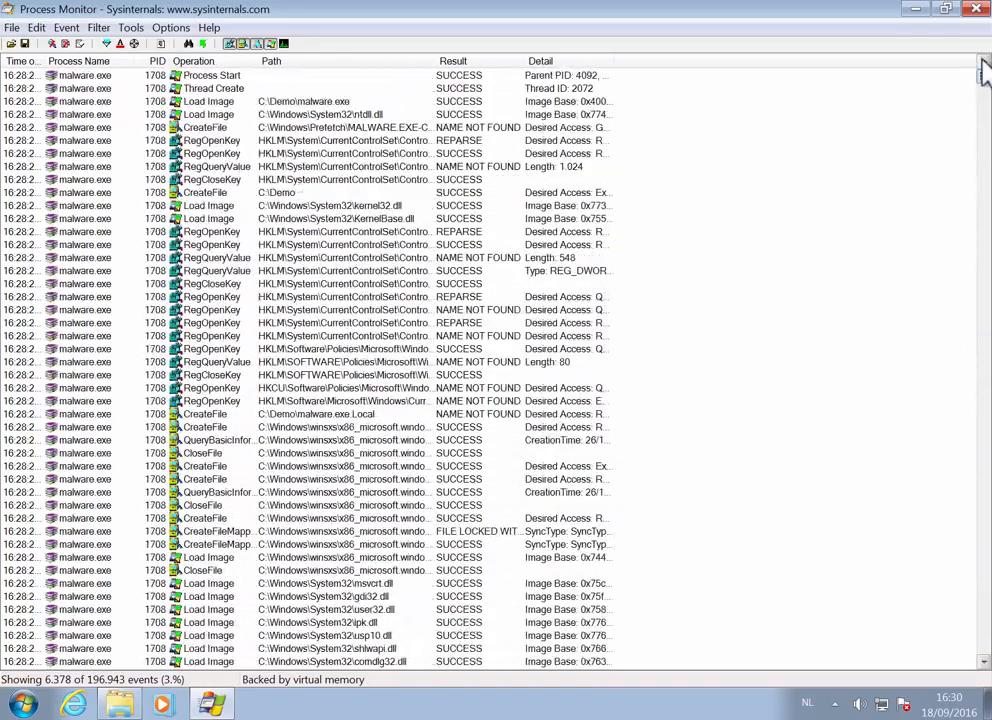
pyautogui.click(131, 30)
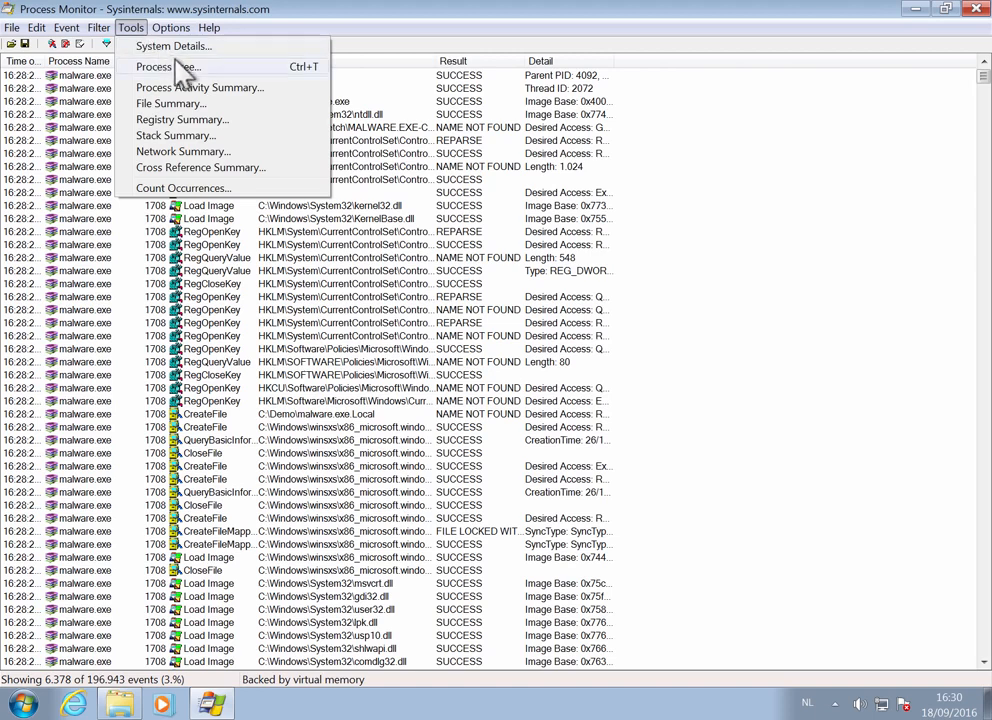
pyautogui.click(227, 104)
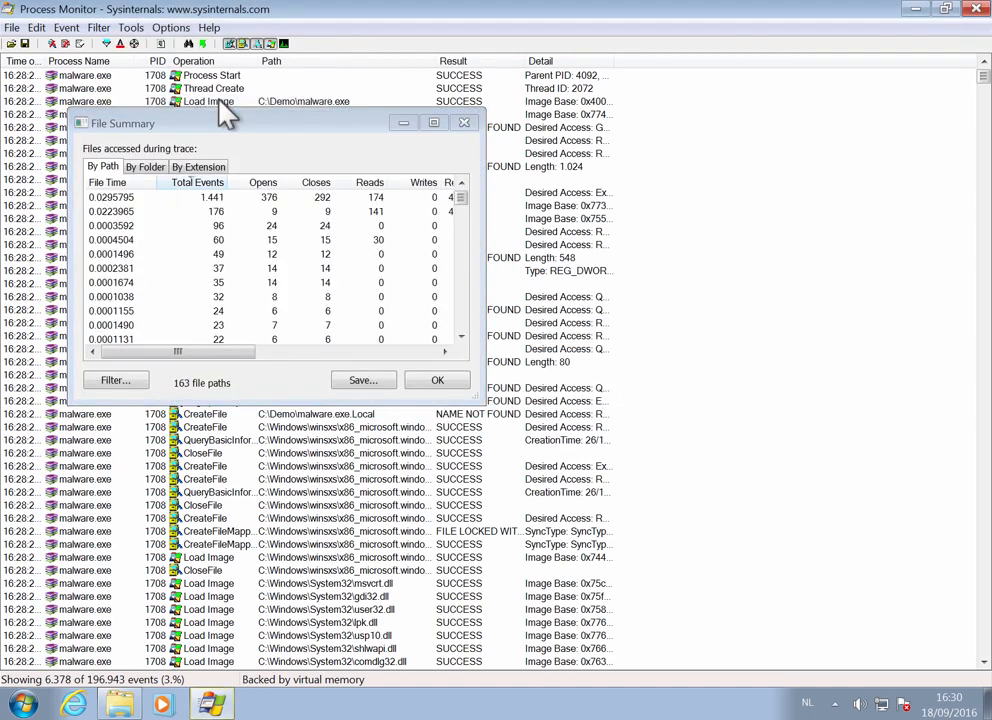
pyautogui.moveTo(474, 400); pyautogui.dragTo(738, 566)
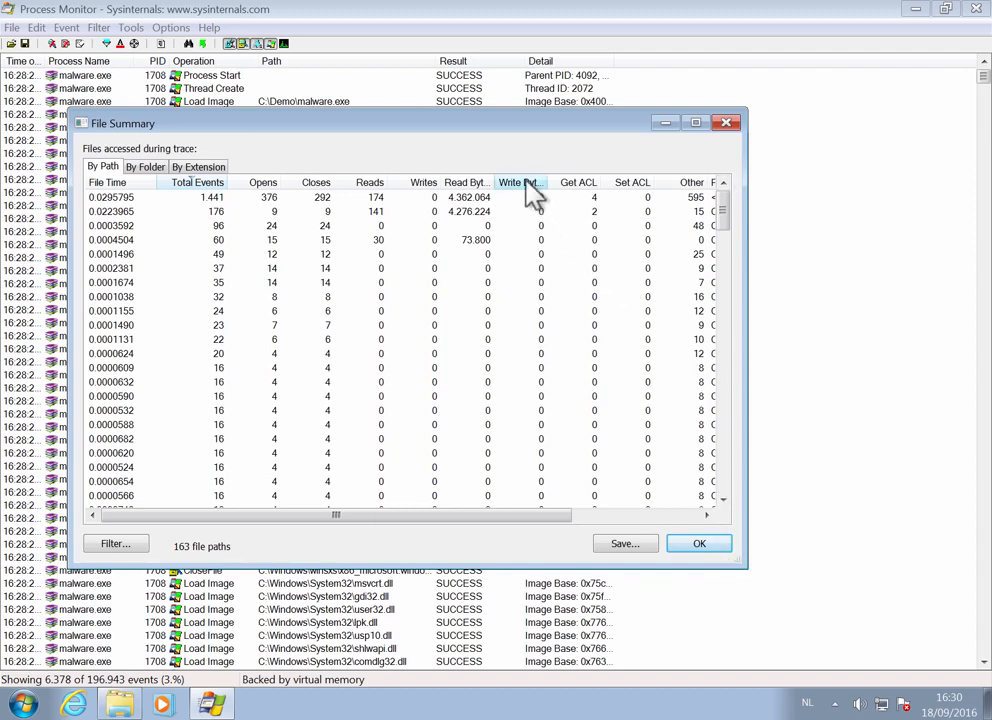
pyautogui.moveTo(553, 182); pyautogui.dragTo(587, 184)
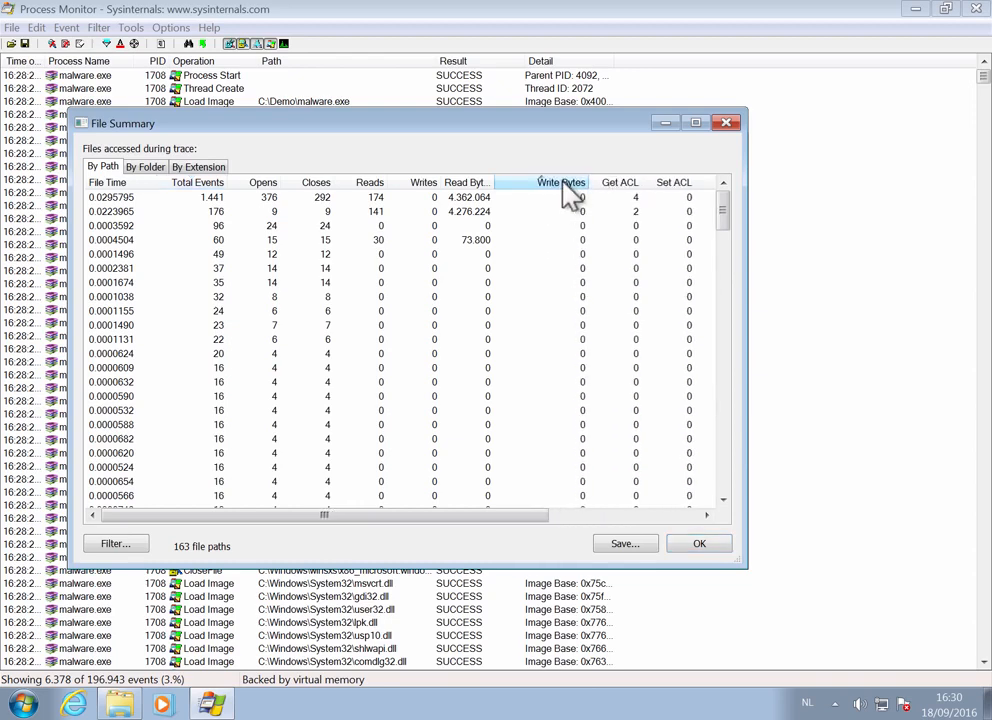
pyautogui.click(563, 184)
pyautogui.moveTo(500, 515); pyautogui.dragTo(705, 520)
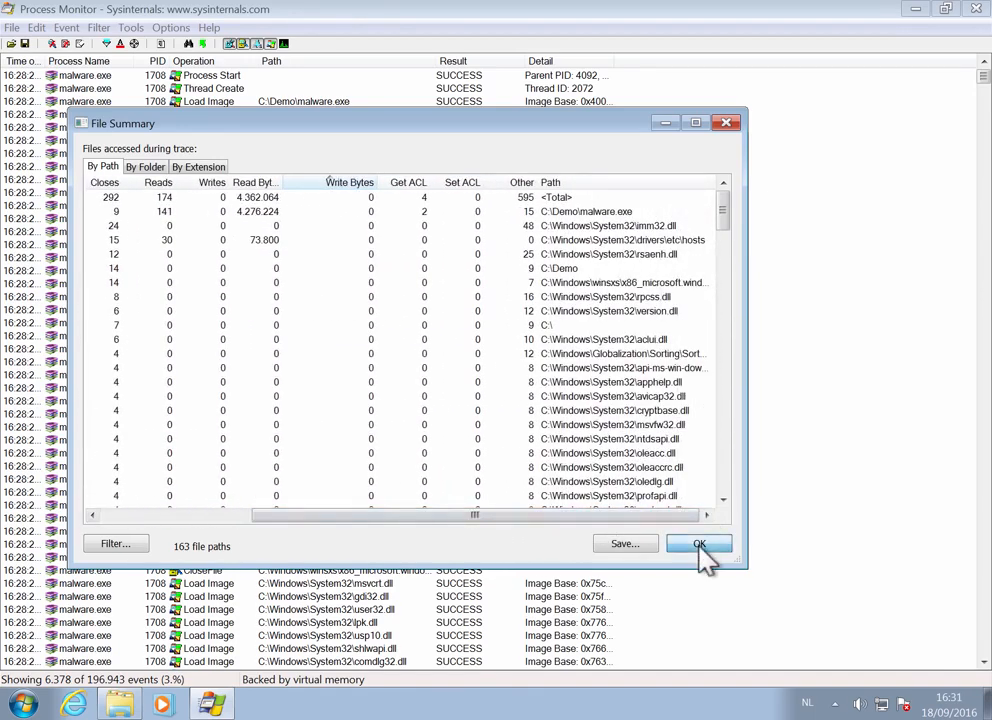
pyautogui.click(700, 545)
# - Open the Network Summary and examine the sends, receives and network paths accessed during the trace
pyautogui.click(131, 28)
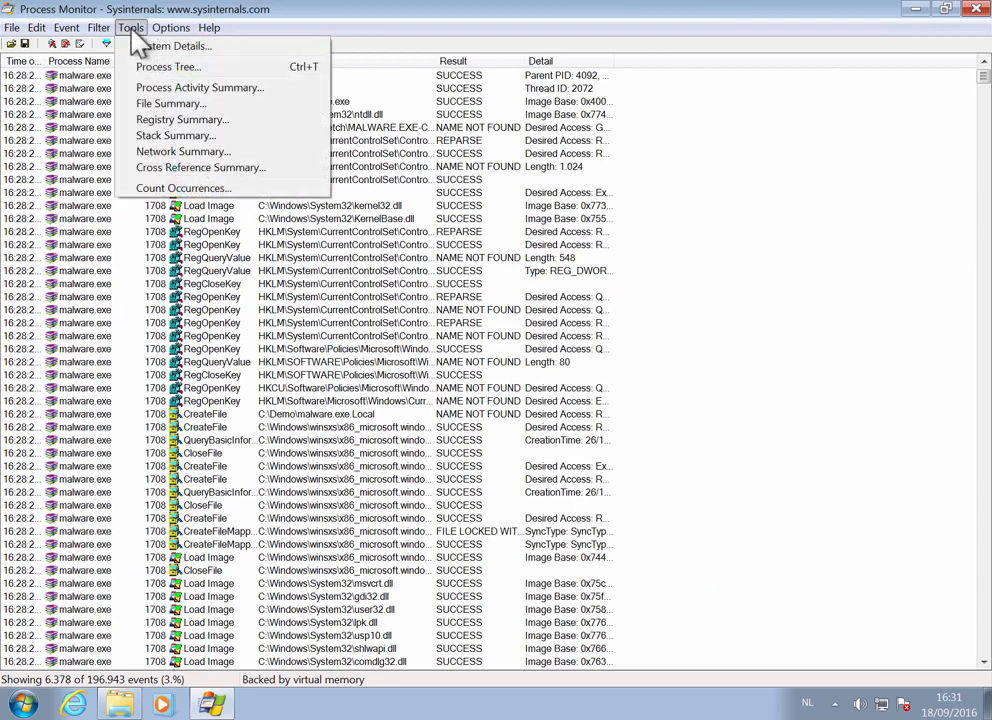
pyautogui.click(214, 155)
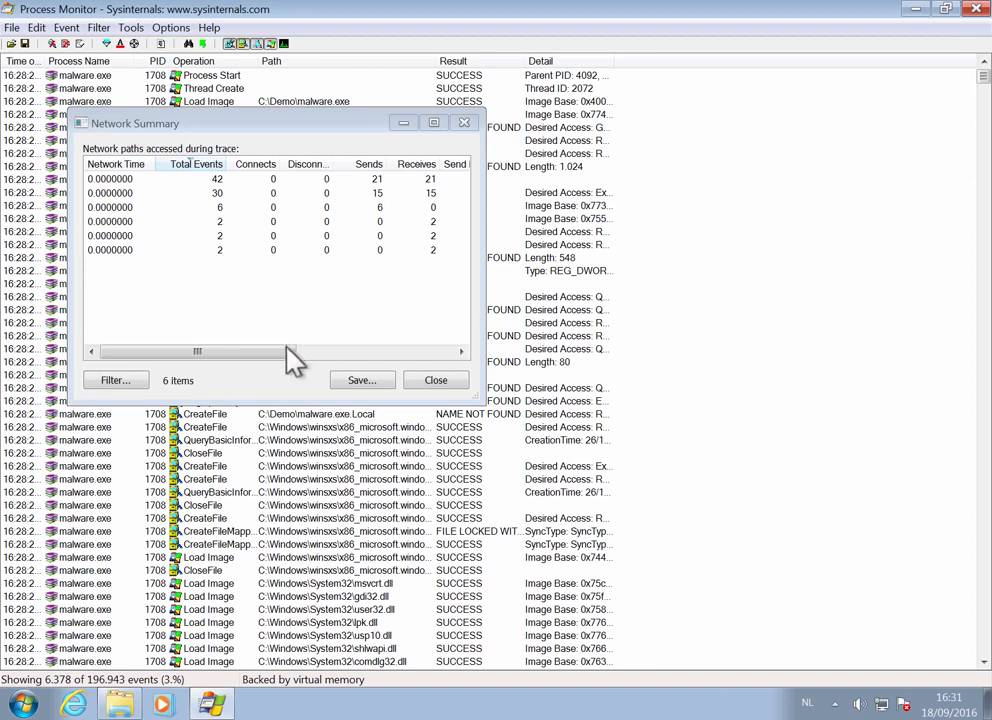
pyautogui.moveTo(258, 351); pyautogui.dragTo(452, 356)
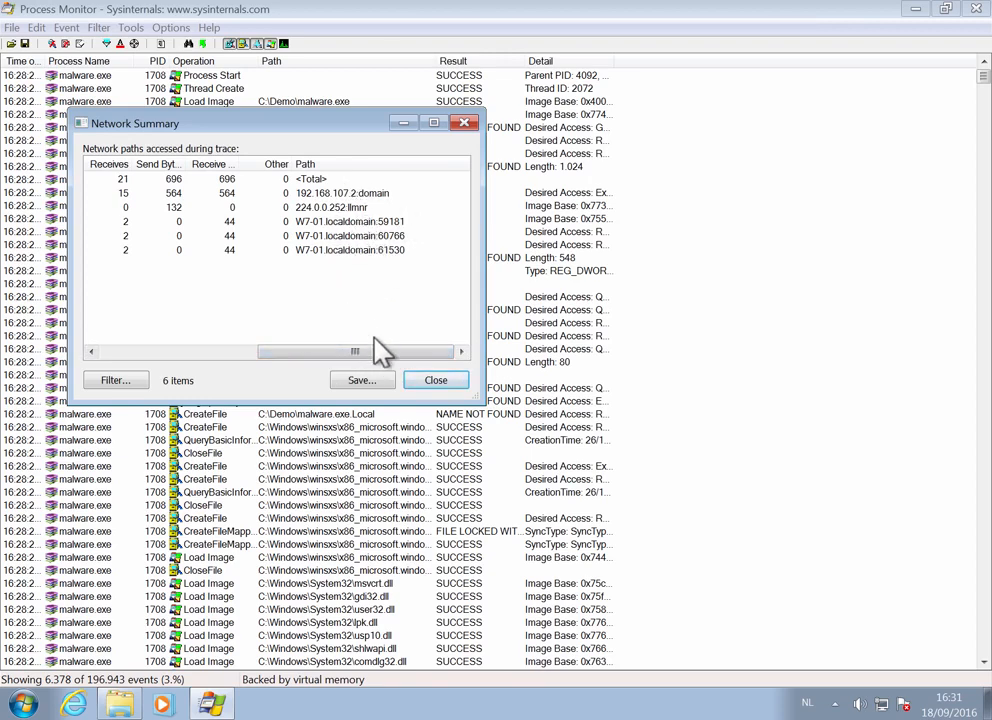
pyautogui.moveTo(412, 350); pyautogui.dragTo(215, 353)
pyautogui.click(441, 384)
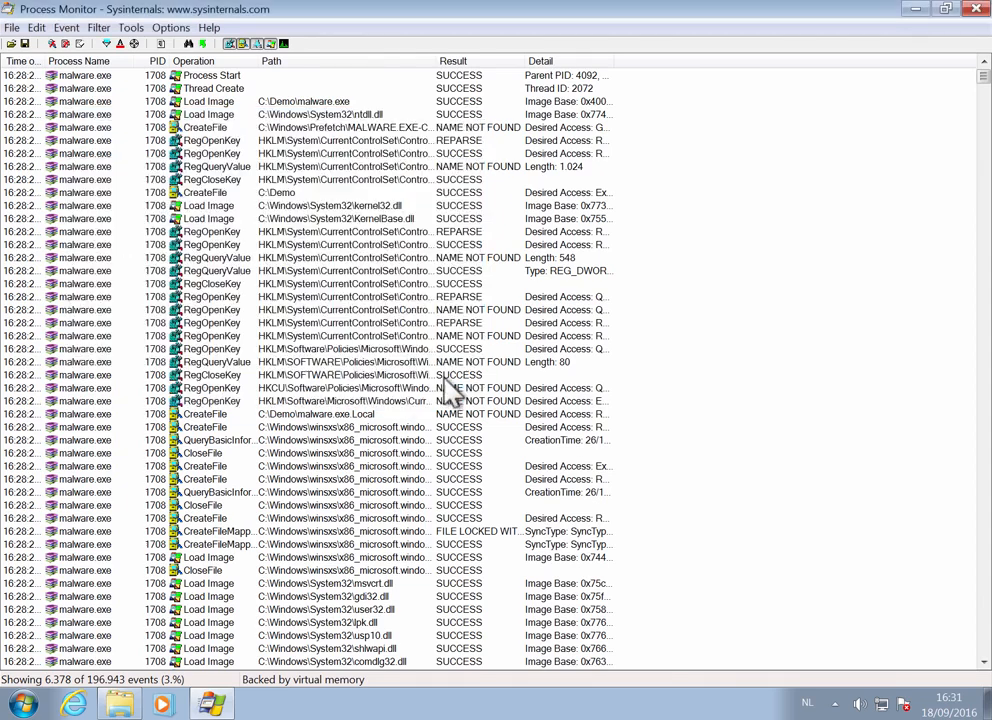
# - Open the Registry Summary, sort it by Writes and enlarge the window and Path column to read the full registry paths
pyautogui.click(131, 28)
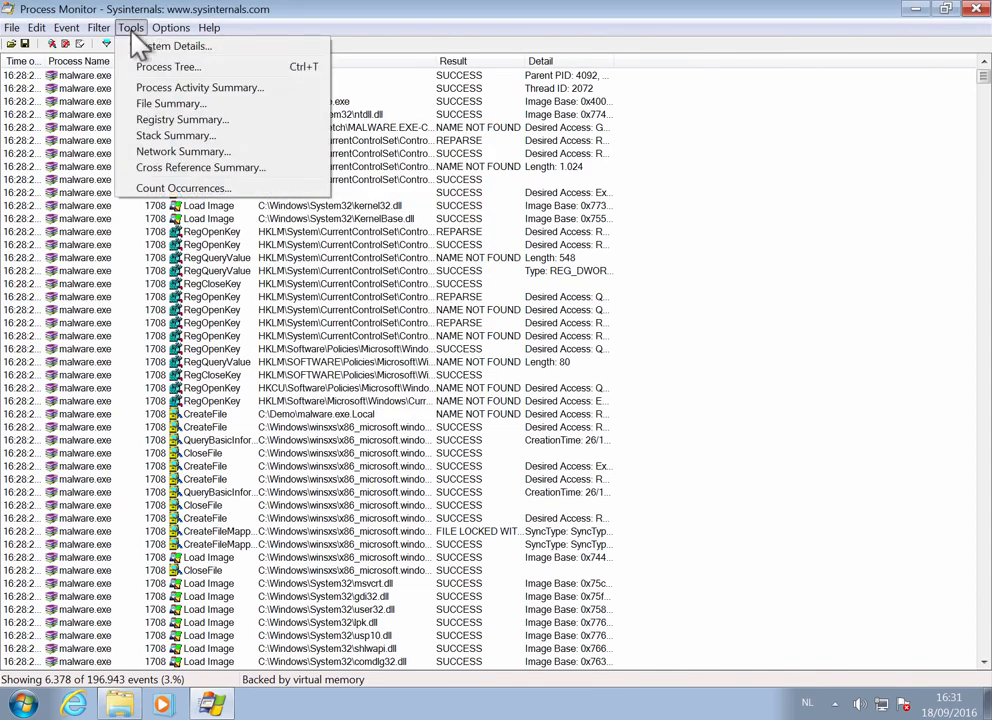
pyautogui.click(186, 121)
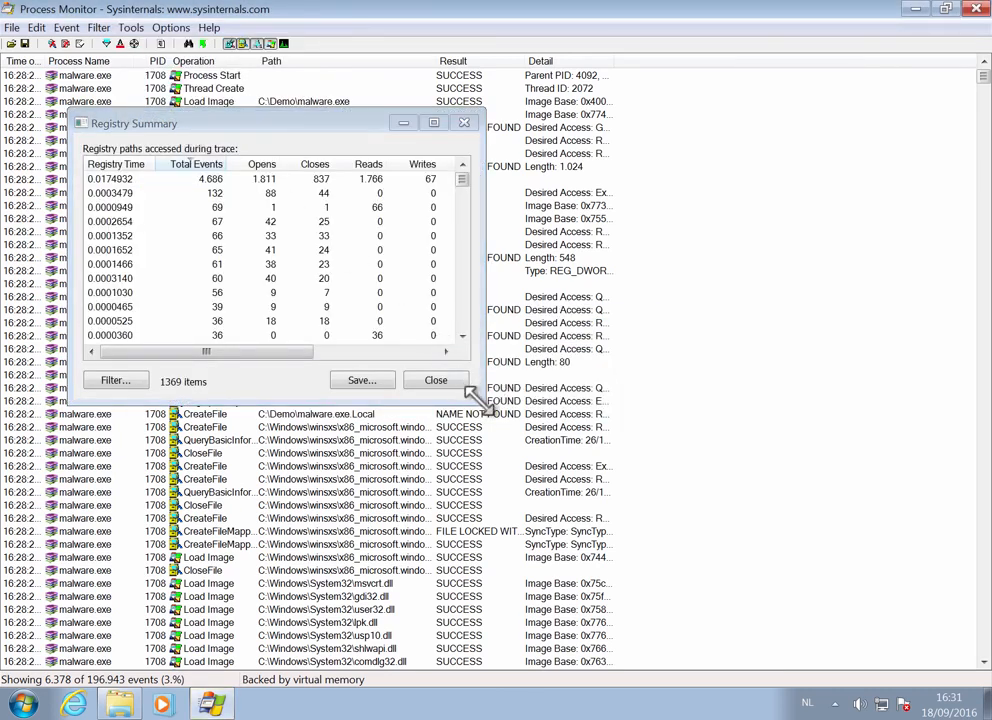
pyautogui.moveTo(481, 399); pyautogui.dragTo(800, 576)
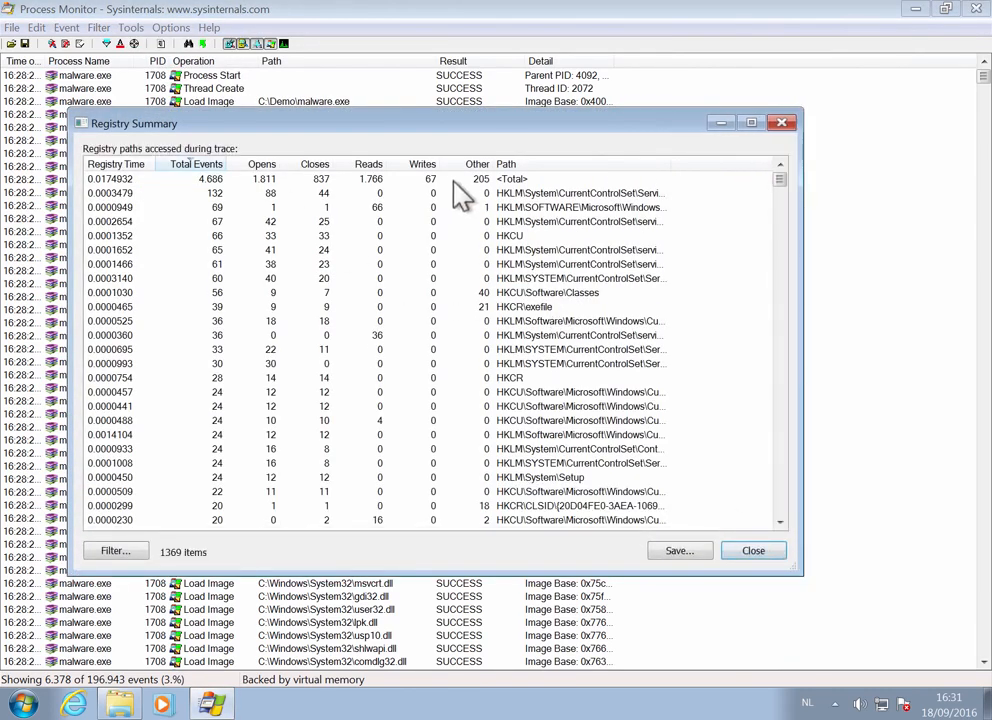
pyautogui.click(422, 165)
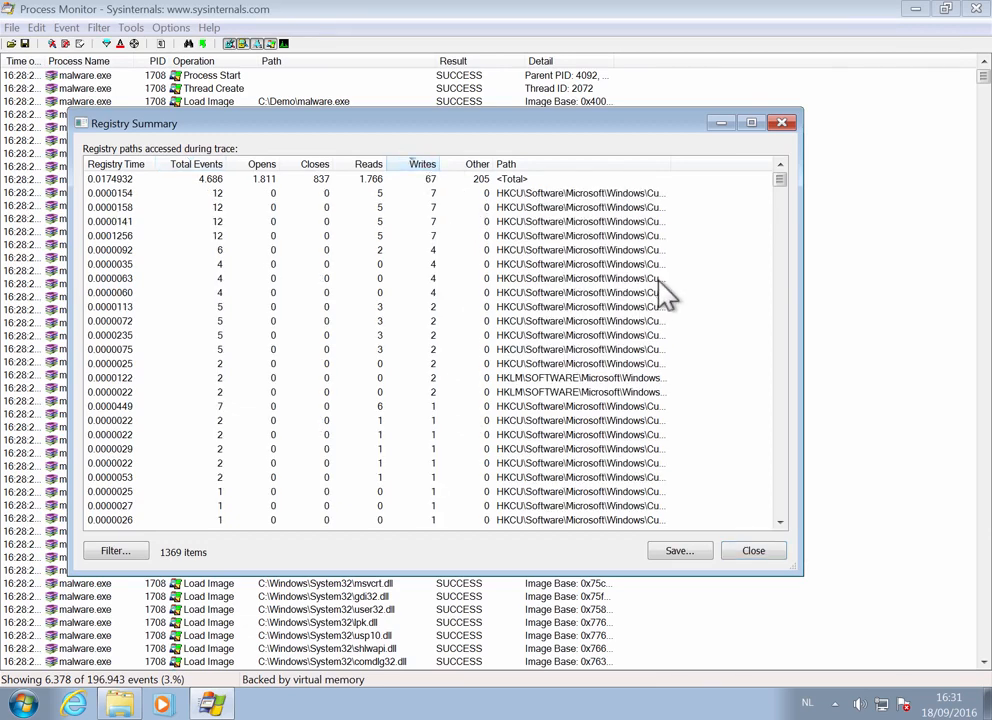
pyautogui.moveTo(675, 168); pyautogui.dragTo(775, 164)
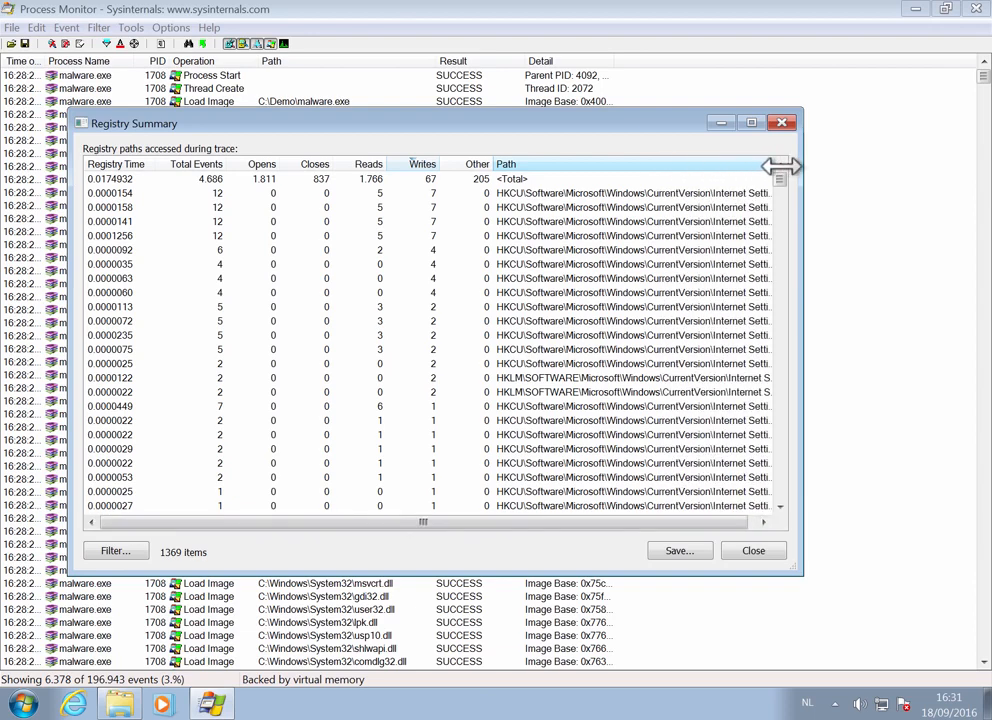
pyautogui.click(752, 123)
pyautogui.moveTo(708, 55); pyautogui.dragTo(903, 56)
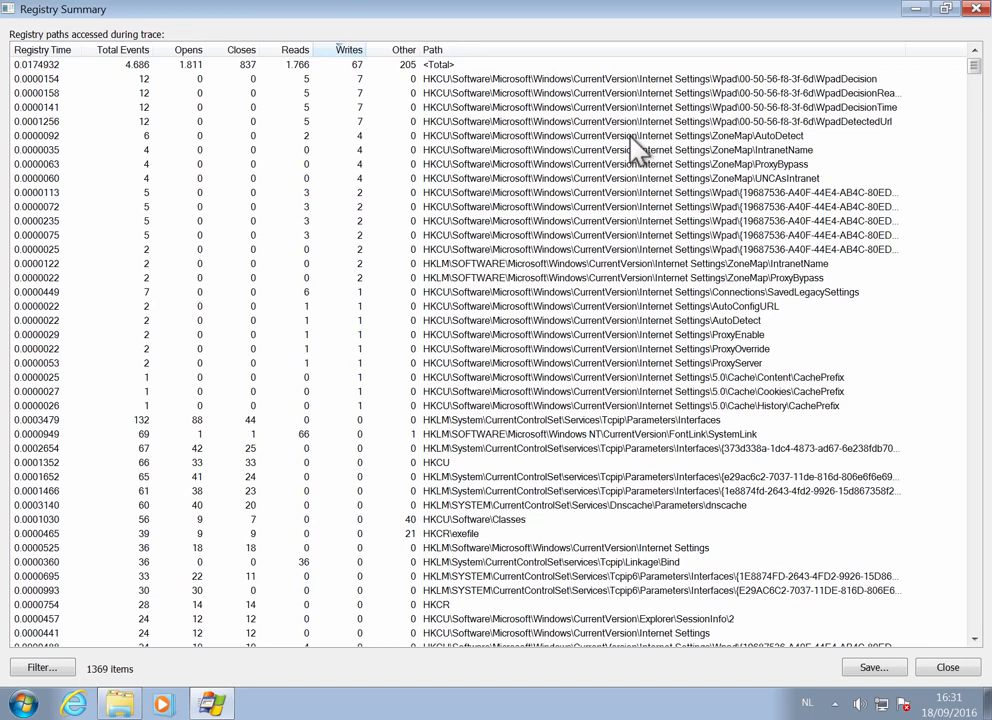
# - Show only the events for the ZoneMap\AutoDetect path from the Registry Summary and widen the Detail column to read their data
pyautogui.click(944, 667)
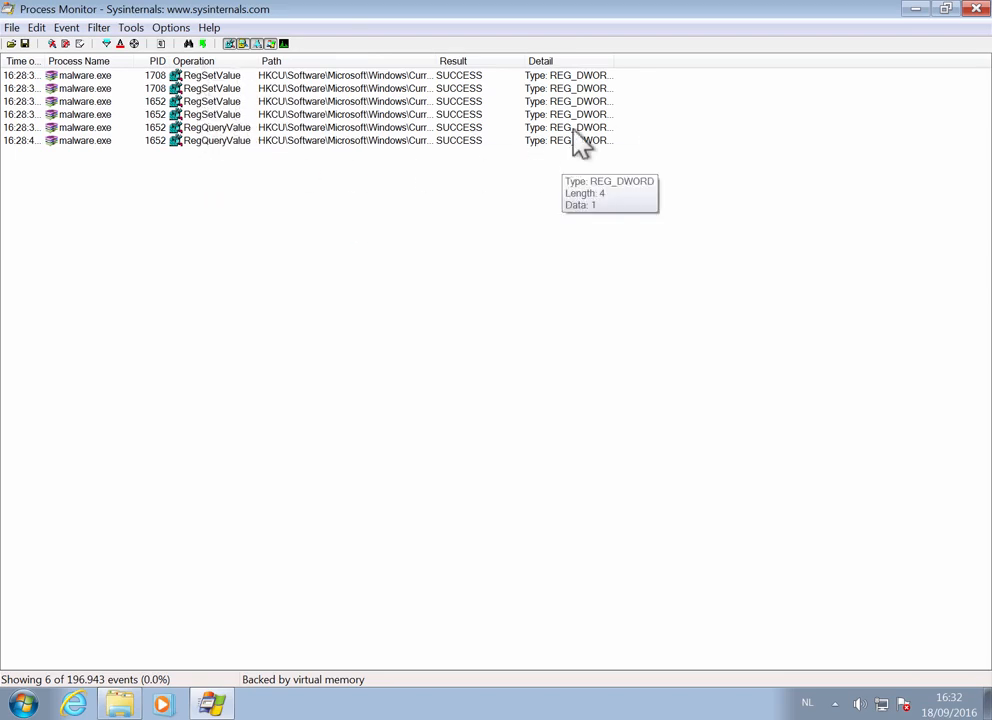
pyautogui.moveTo(612, 62); pyautogui.dragTo(761, 62)
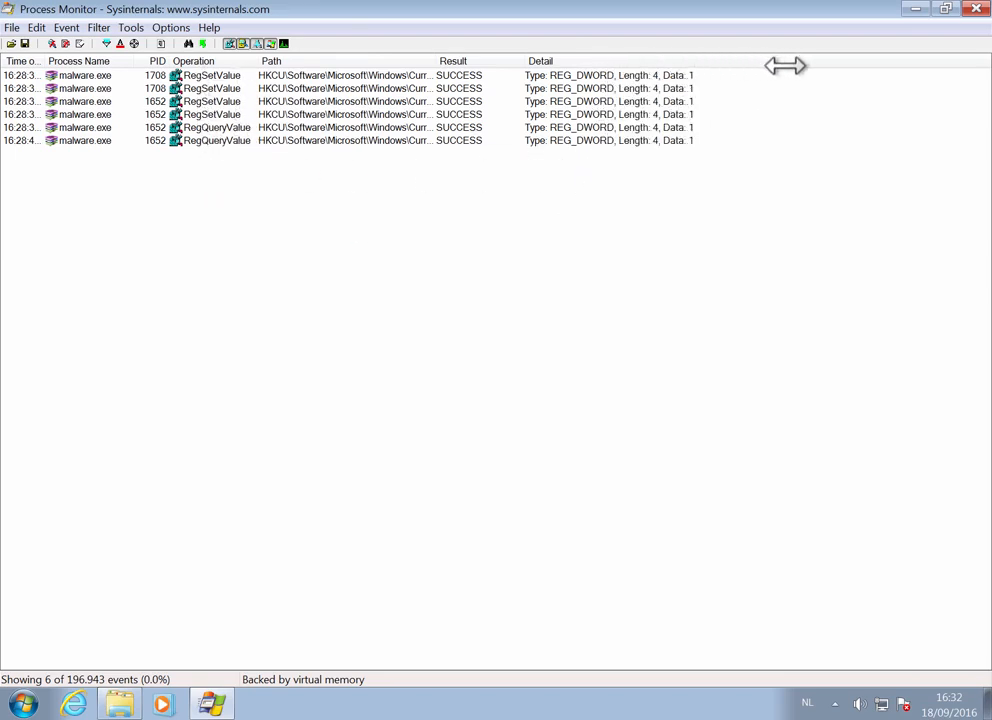